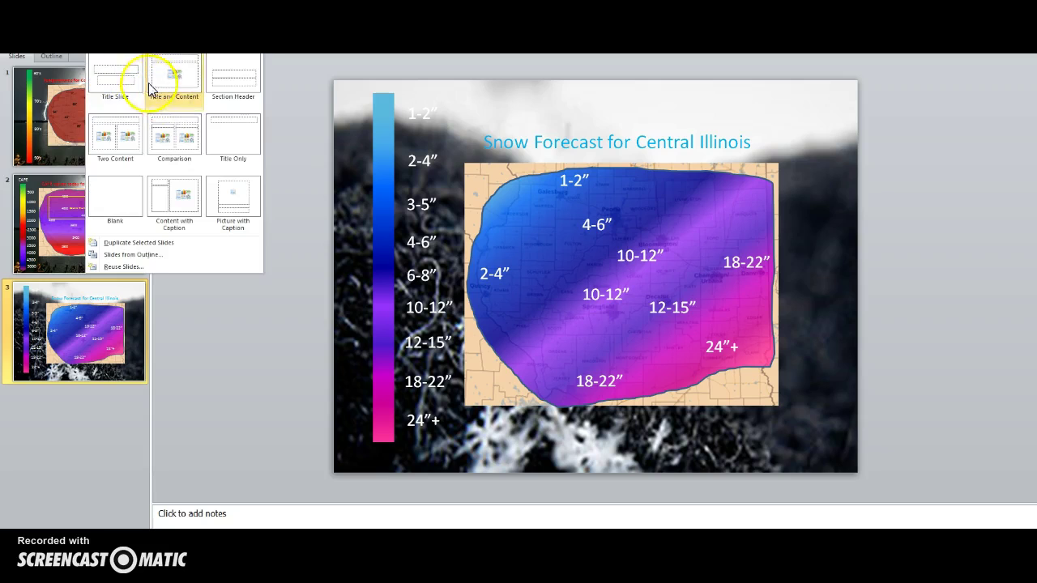
- Add a Title Slide after slide 3 and remove its title and subtitle placeholders
{"action": "left_click", "coordinate": [167, 81]}
{"action": "left_click", "coordinate": [618, 219]}
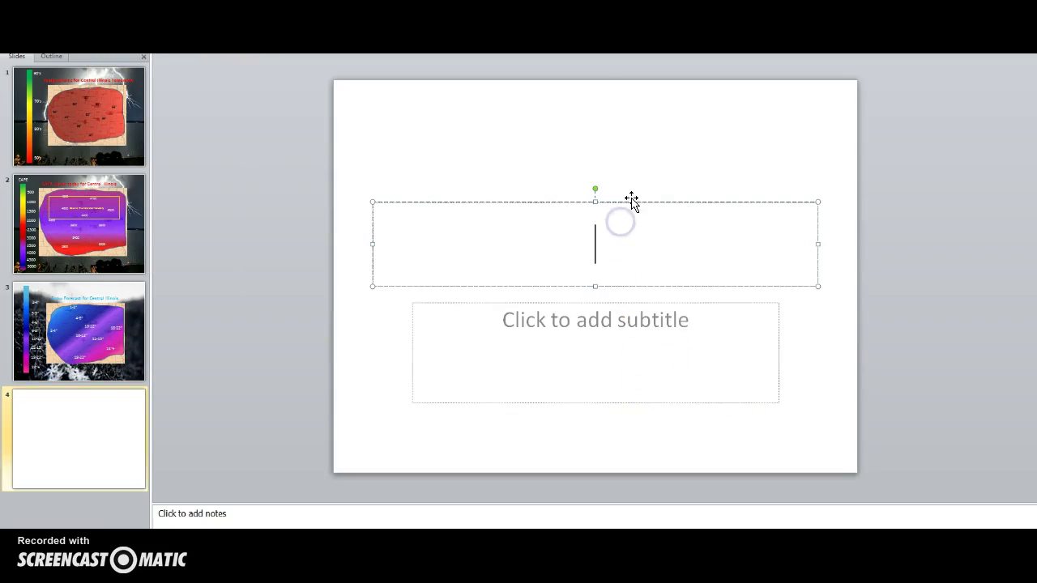
{"action": "right_click", "coordinate": [630, 202]}
{"action": "left_click", "coordinate": [669, 212]}
{"action": "left_click", "coordinate": [594, 300]}
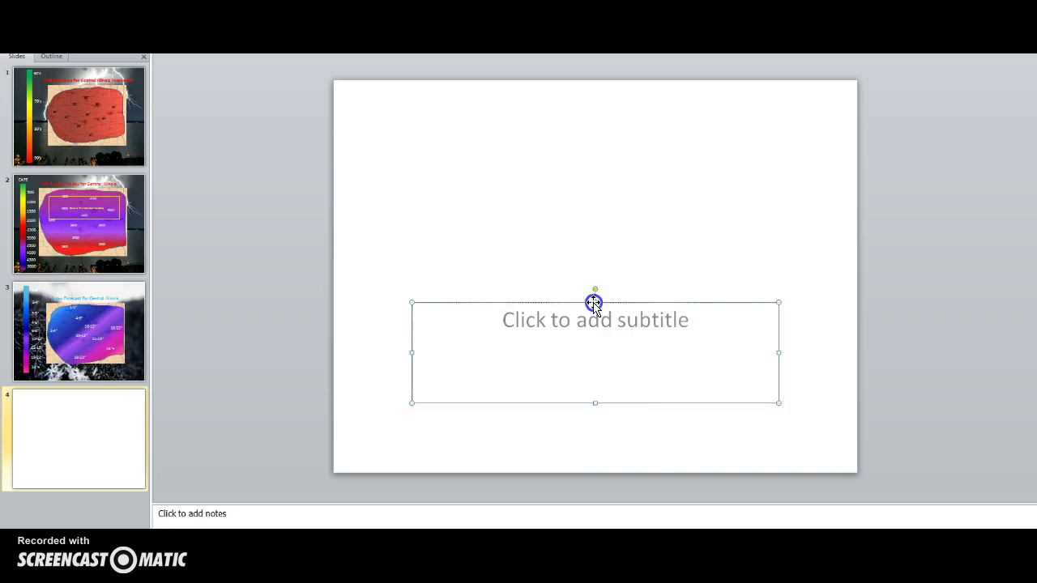
{"action": "right_click", "coordinate": [597, 302]}
{"action": "left_click", "coordinate": [607, 309]}
- Copy the lightning background picture from slide 2 and paste it onto the blank slide 4 as a picture
{"action": "left_click", "coordinate": [105, 267]}
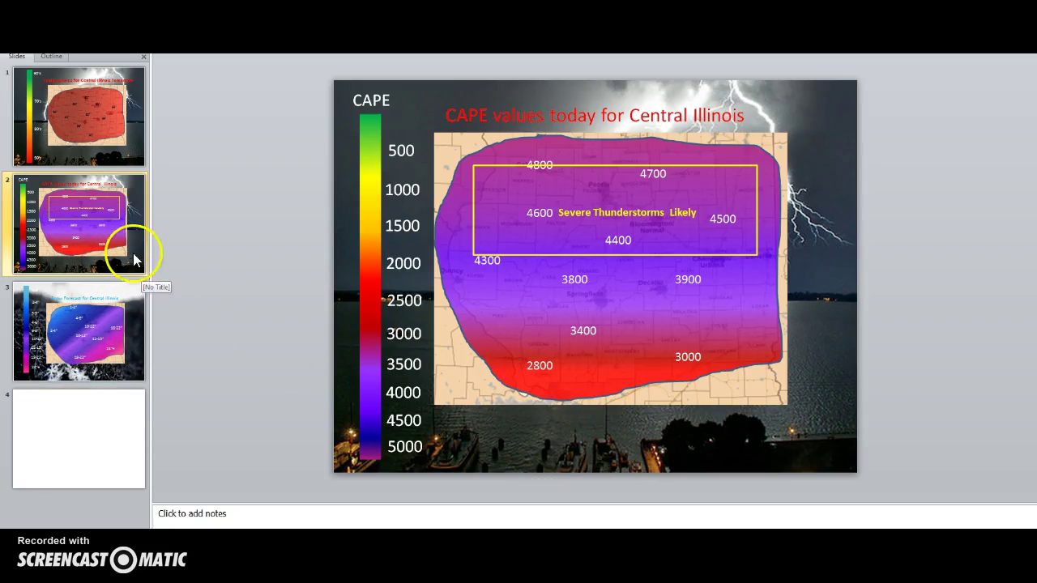
{"action": "left_click", "coordinate": [832, 399]}
{"action": "right_click", "coordinate": [831, 398]}
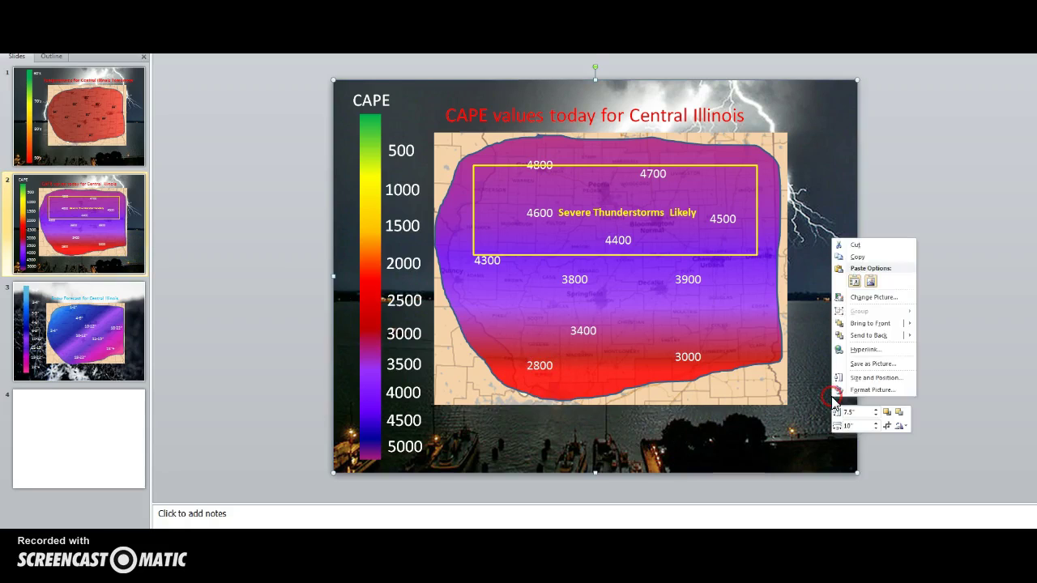
{"action": "left_click", "coordinate": [858, 257]}
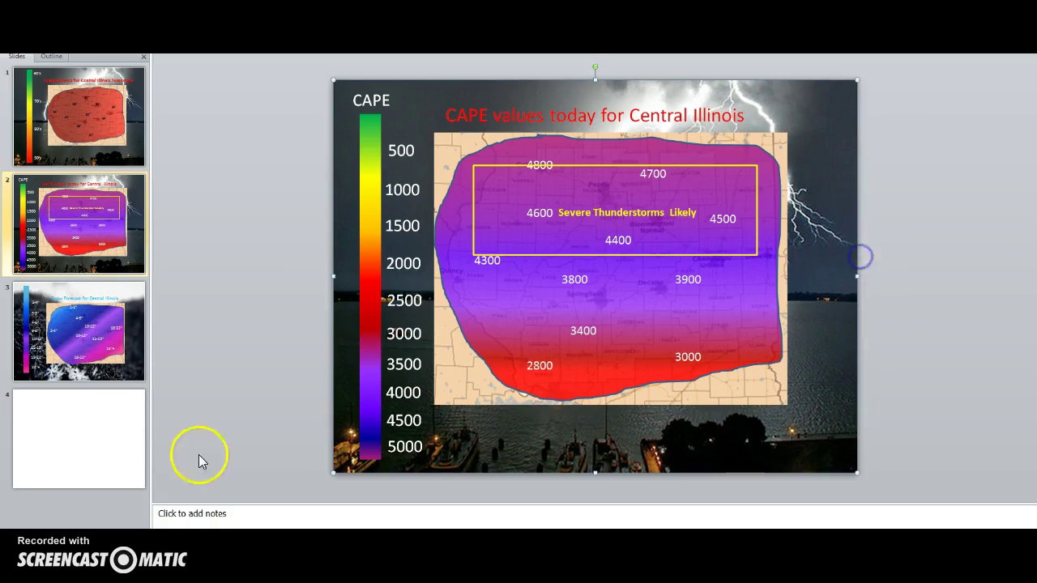
{"action": "left_click", "coordinate": [25, 432]}
{"action": "right_click", "coordinate": [533, 367]}
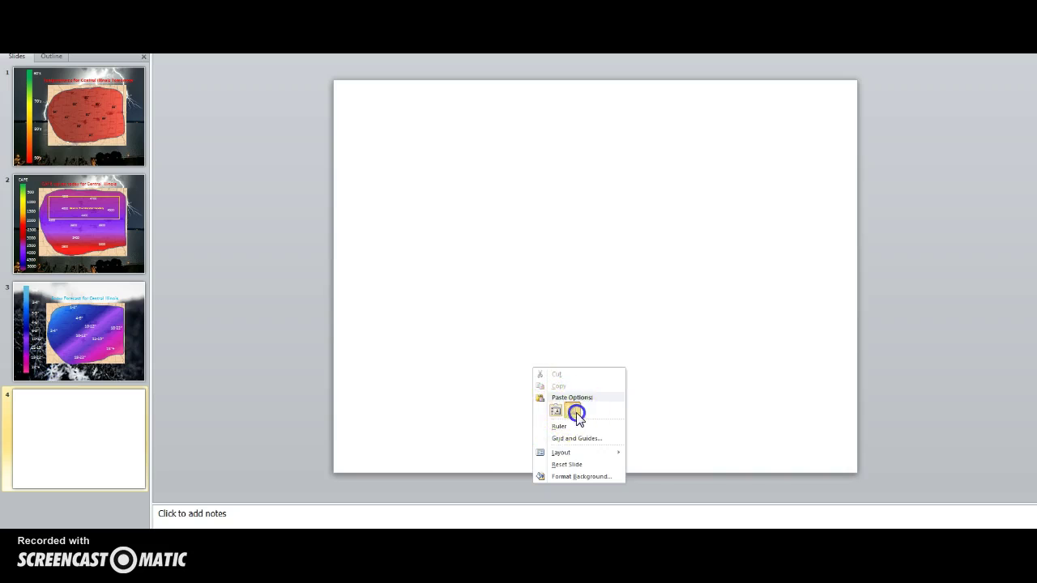
{"action": "left_click", "coordinate": [571, 410]}
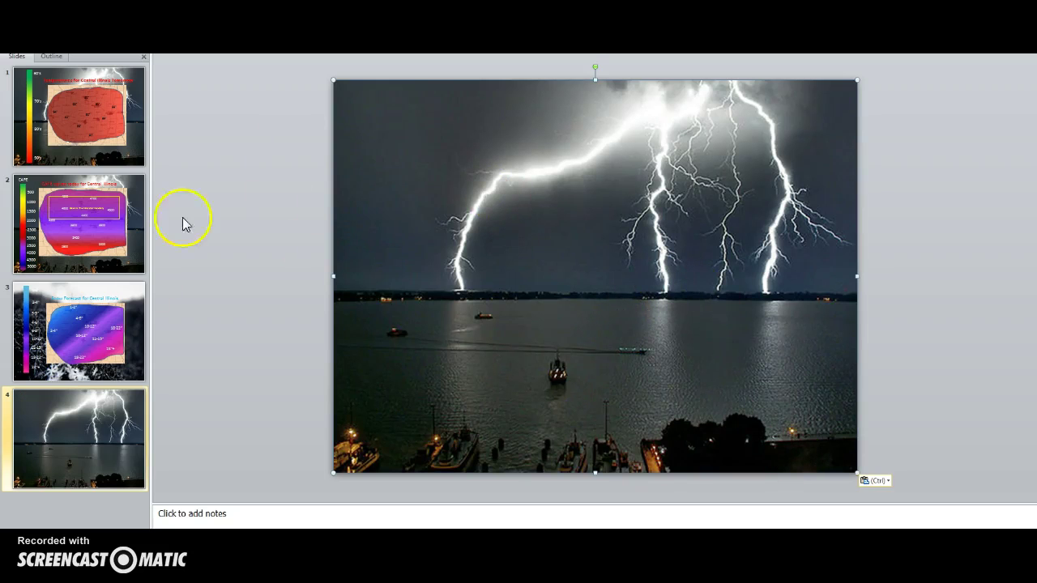
- Copy the Central Illinois base map from slide 3 and paste it over the lightning background on slide 4
{"action": "left_click", "coordinate": [86, 344]}
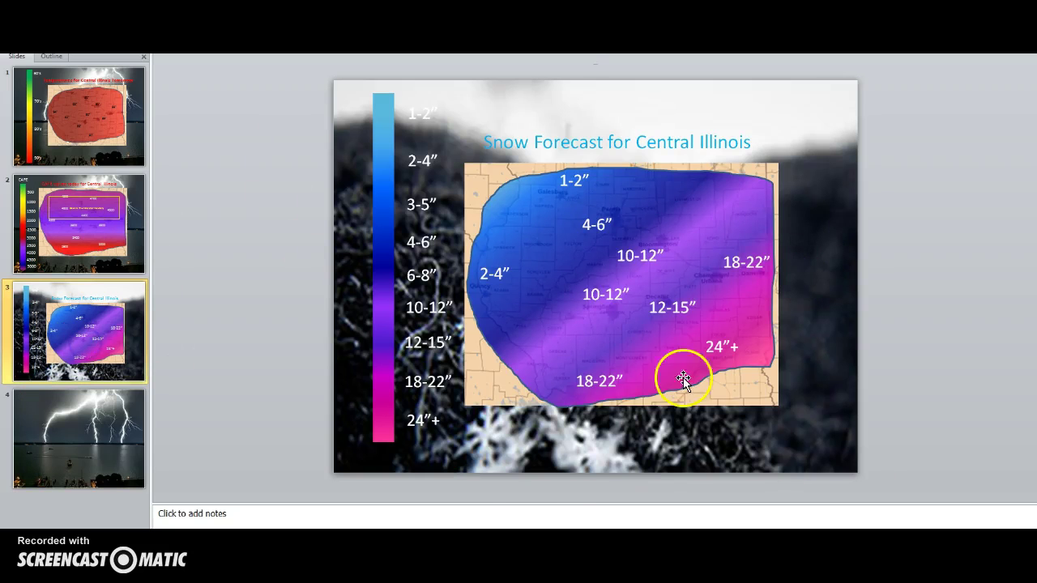
{"action": "right_click", "coordinate": [484, 394]}
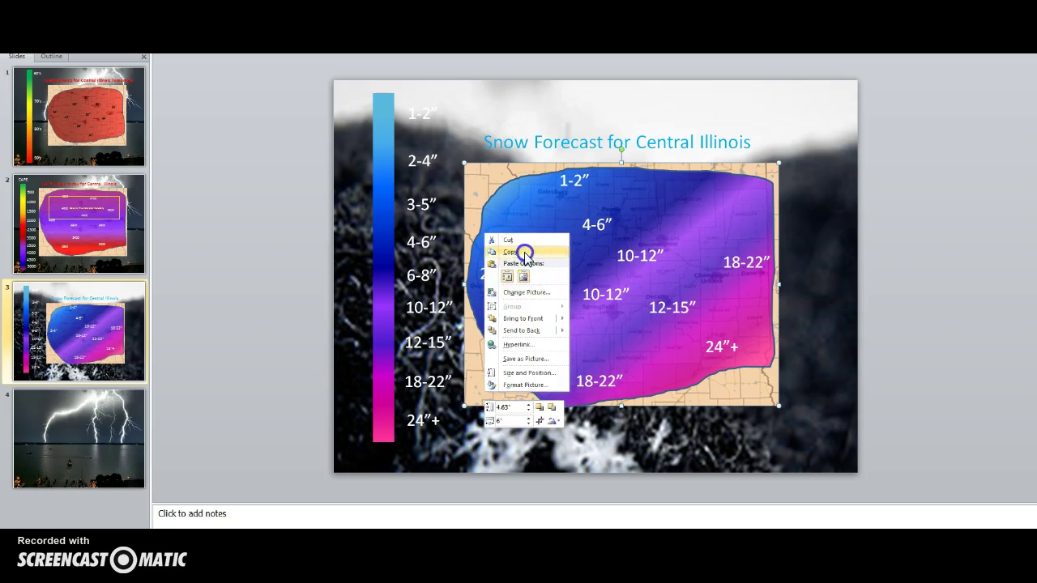
{"action": "left_click", "coordinate": [92, 429]}
{"action": "right_click", "coordinate": [614, 307]}
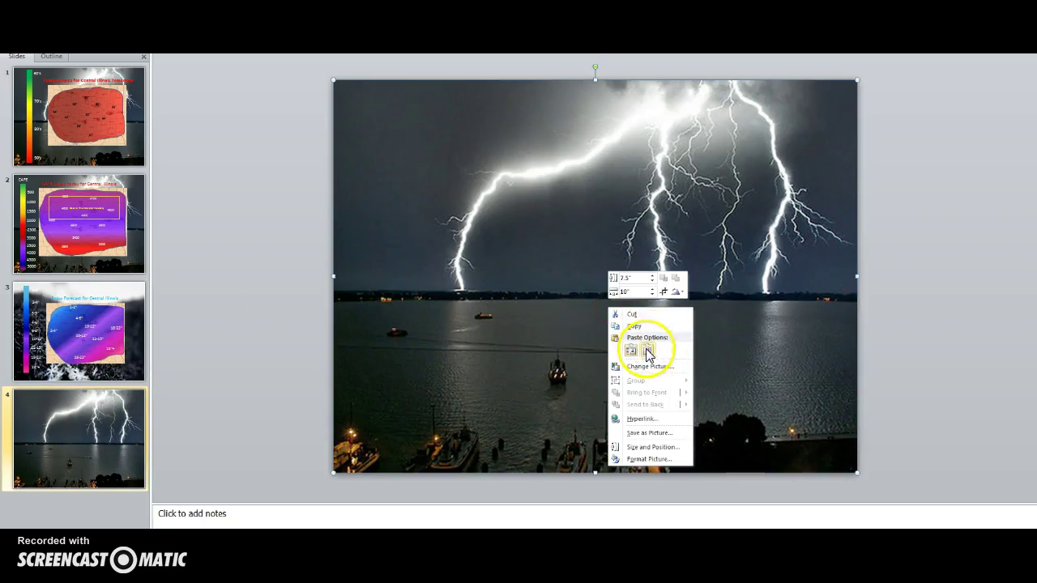
{"action": "left_click", "coordinate": [653, 353]}
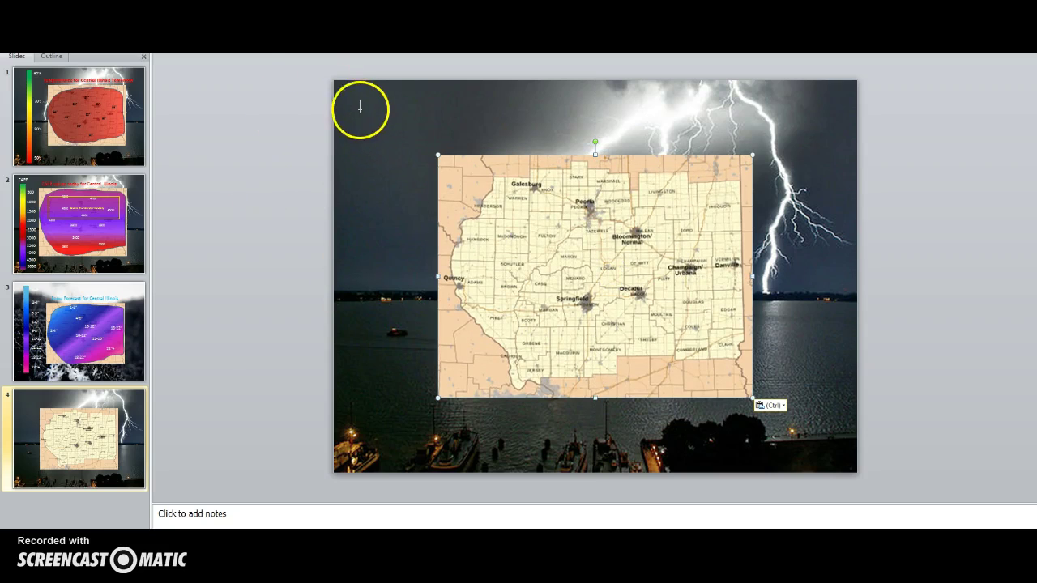
- Draw a long, narrow text box on slide 4 and stand it upright beside the map's west edge
{"action": "left_click_drag", "start_coordinate": [350, 102], "coordinate": [784, 128]}
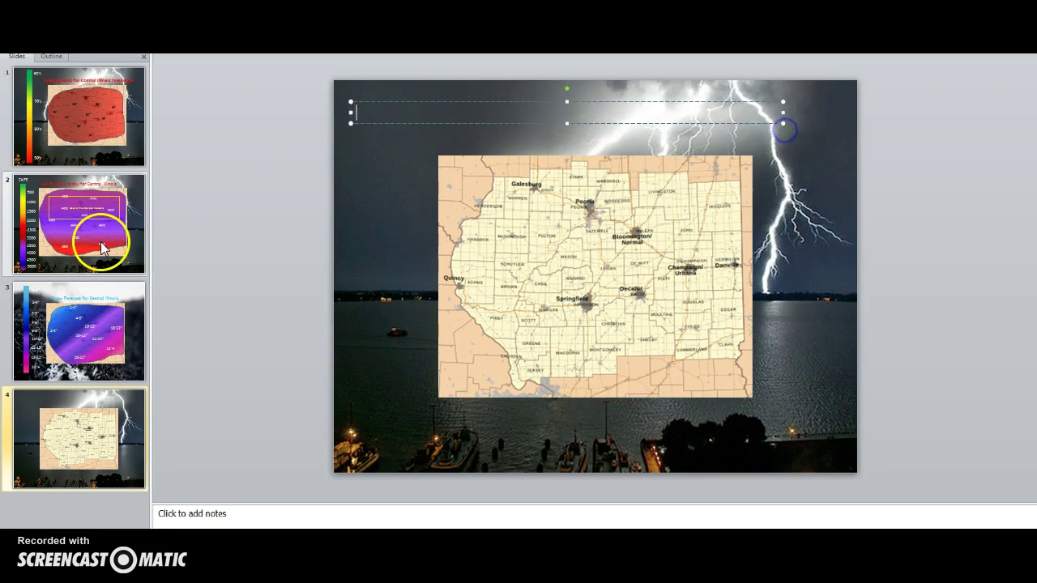
{"action": "left_click_drag", "start_coordinate": [567, 88], "coordinate": [616, 107]}
{"action": "left_click_drag", "start_coordinate": [555, 133], "coordinate": [369, 315]}
{"action": "left_click_drag", "start_coordinate": [374, 113], "coordinate": [374, 246]}
{"action": "left_click_drag", "start_coordinate": [371, 313], "coordinate": [365, 207]}
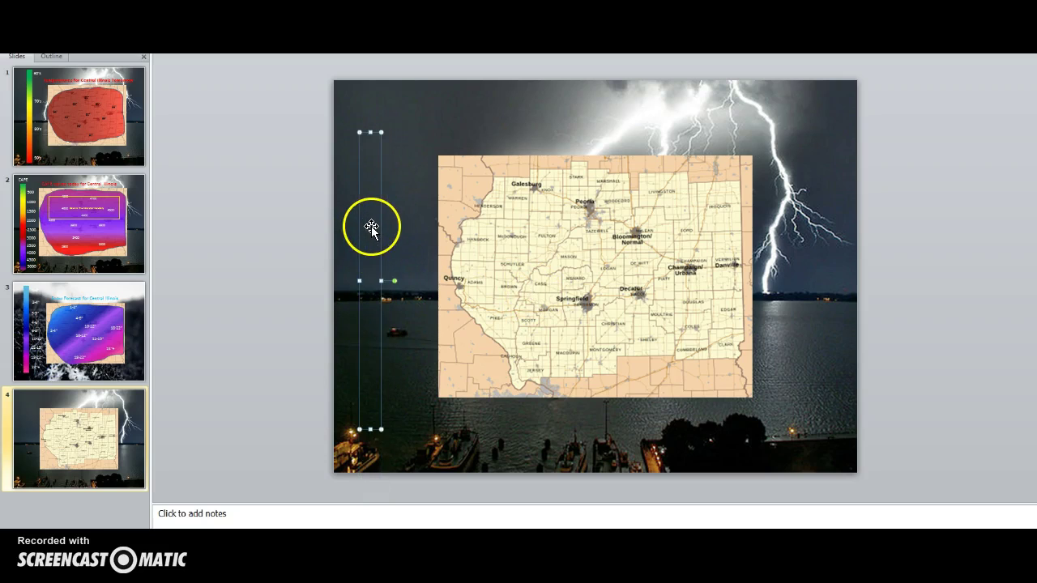
- Give the upright text box a gradient fill with light green as the first stop
{"action": "right_click", "coordinate": [371, 234]}
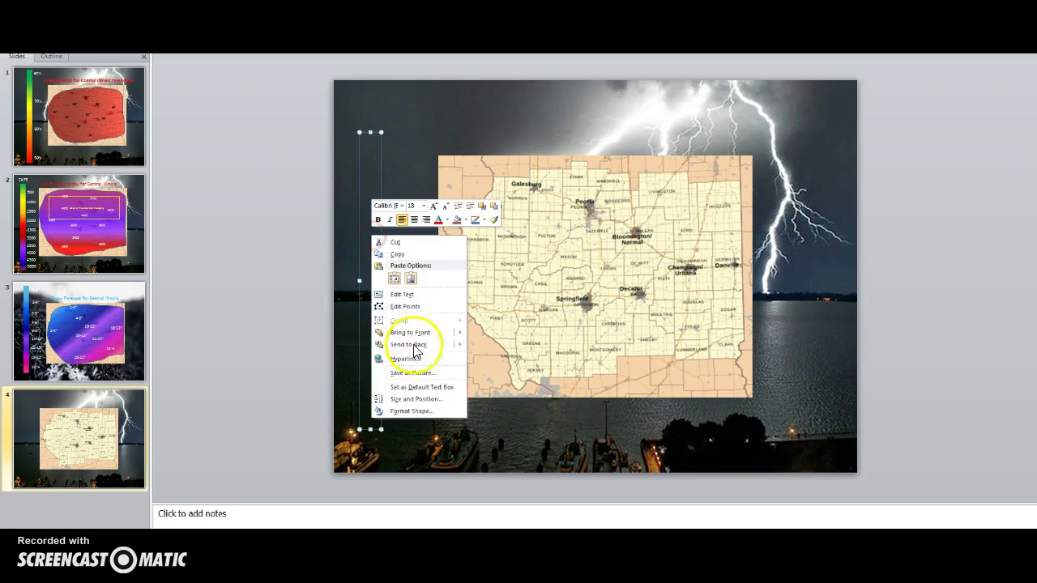
{"action": "left_click", "coordinate": [405, 411]}
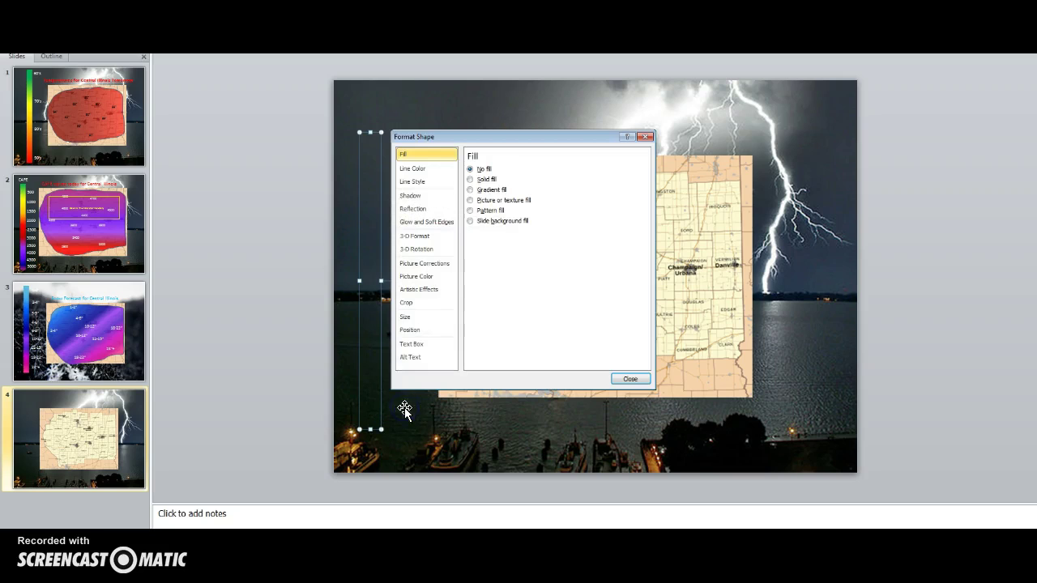
{"action": "left_click", "coordinate": [470, 190]}
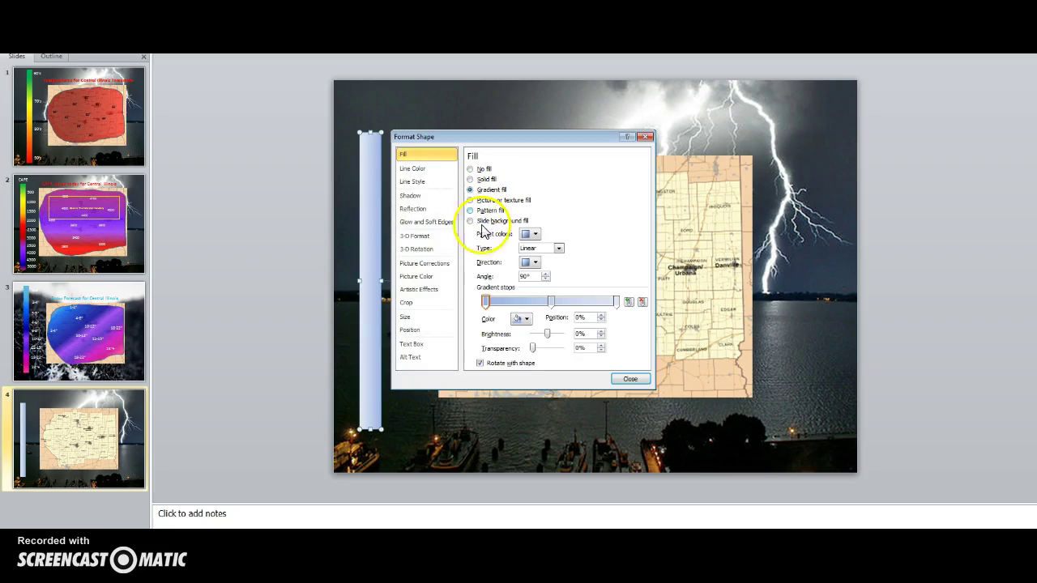
{"action": "left_click", "coordinate": [521, 318]}
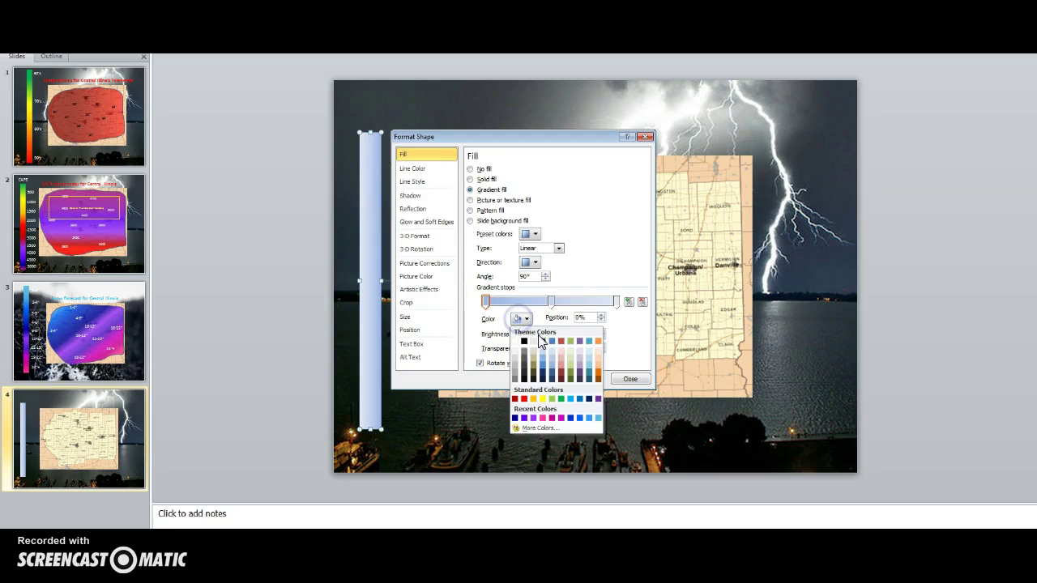
{"action": "left_click", "coordinate": [551, 398]}
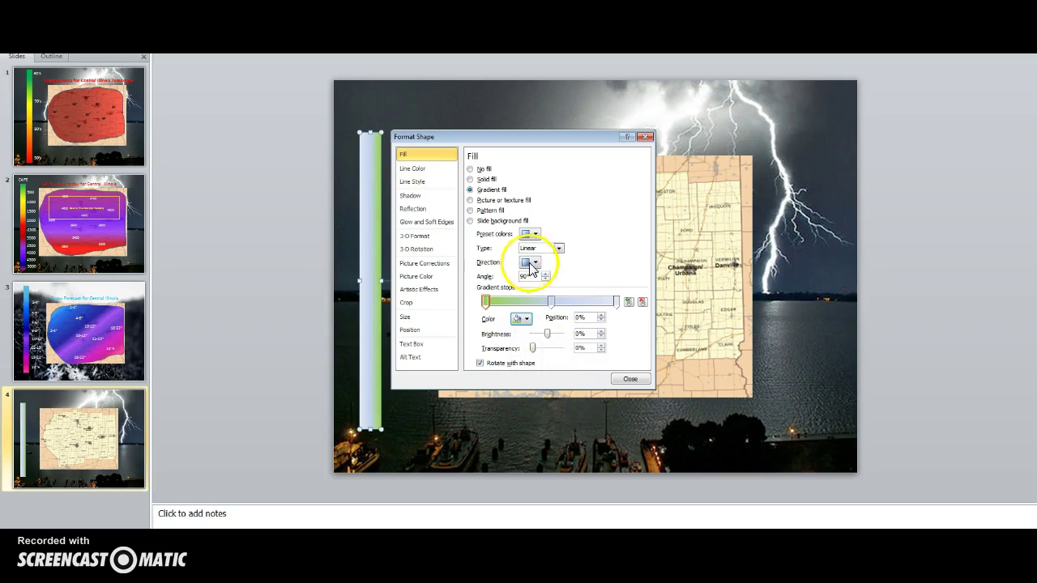
- Move the middle gradient stop to 38% and colour both it and the first stop green
{"action": "left_click", "coordinate": [551, 303]}
{"action": "mouse_move", "coordinate": [550, 302]}
{"action": "left_mouse_down"}
{"action": "mouse_move", "coordinate": [597, 301]}
{"action": "mouse_move", "coordinate": [535, 304]}
{"action": "left_mouse_up"}
{"action": "left_click", "coordinate": [527, 320]}
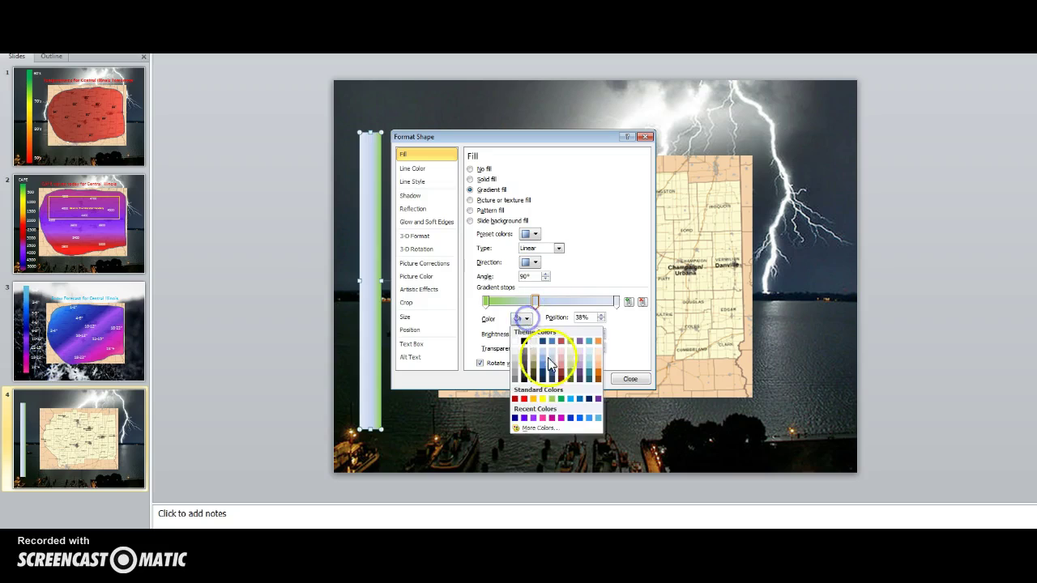
{"action": "left_click", "coordinate": [561, 398]}
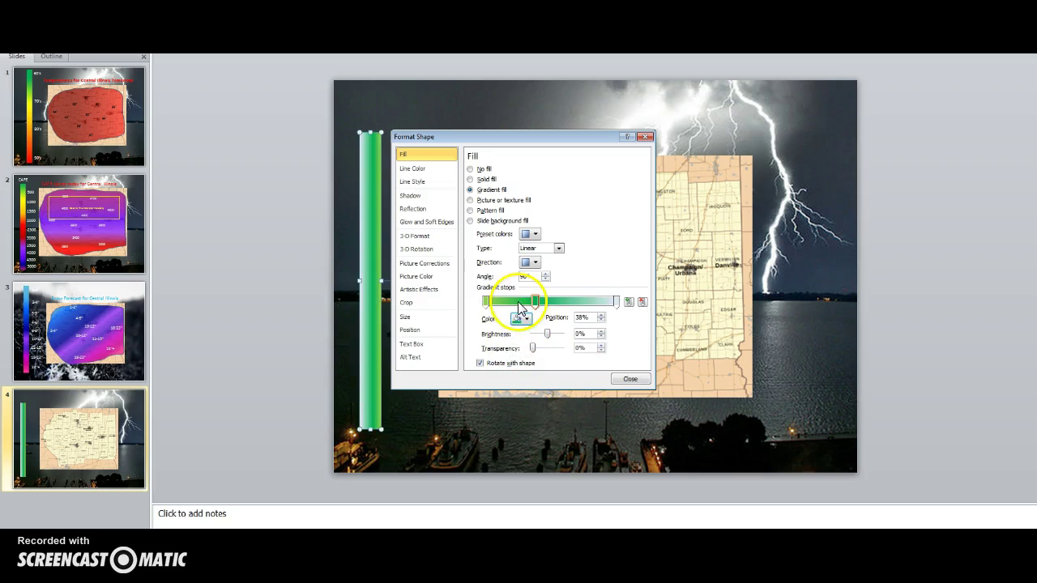
{"action": "left_click", "coordinate": [485, 302]}
{"action": "left_click", "coordinate": [528, 320]}
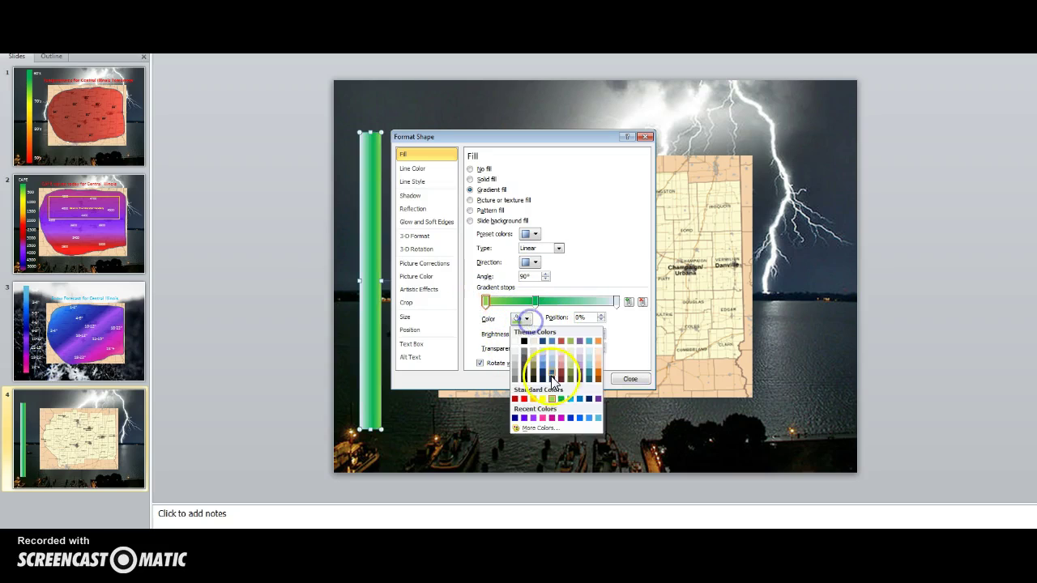
{"action": "left_click", "coordinate": [562, 398]}
- Move the bar's middle green gradient stop to the end of the gradient at 100%
{"action": "left_click", "coordinate": [535, 303]}
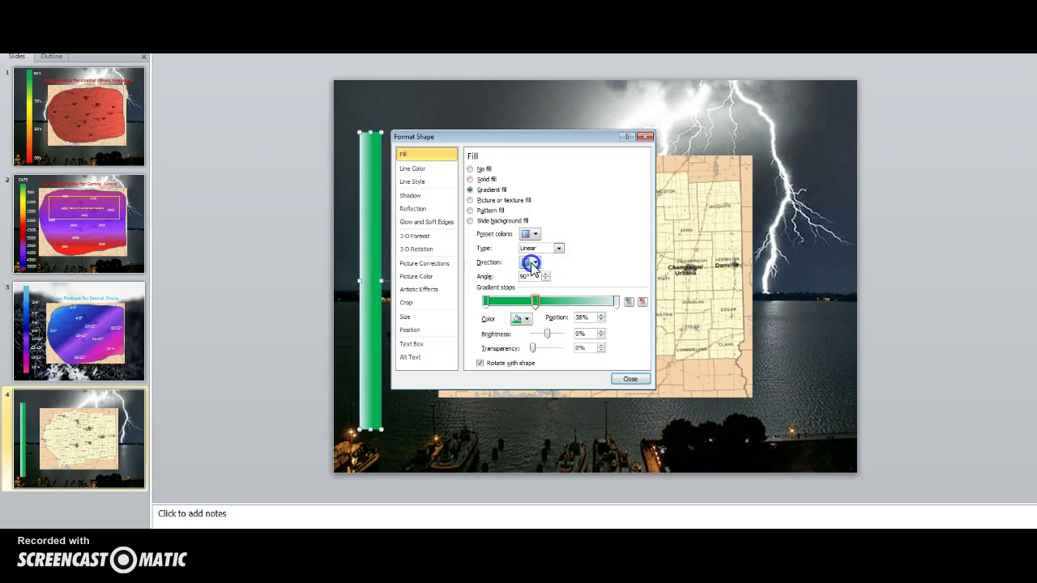
{"action": "left_click", "coordinate": [531, 264]}
{"action": "left_click", "coordinate": [546, 280]}
{"action": "left_click_drag", "start_coordinate": [534, 302], "coordinate": [619, 308]}
{"action": "left_click_drag", "start_coordinate": [486, 302], "coordinate": [507, 307]}
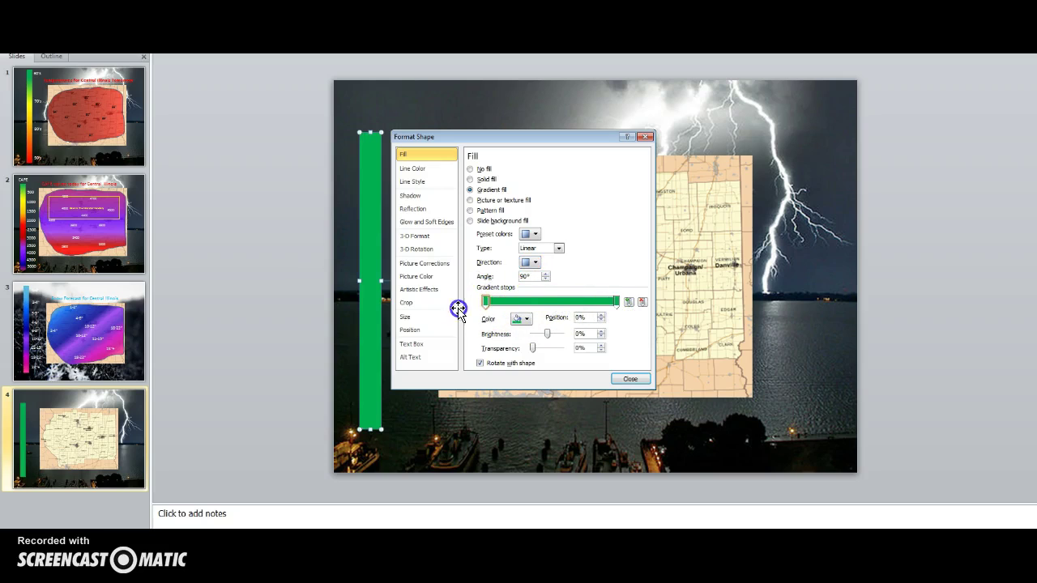
{"action": "left_click_drag", "start_coordinate": [615, 300], "coordinate": [640, 304]}
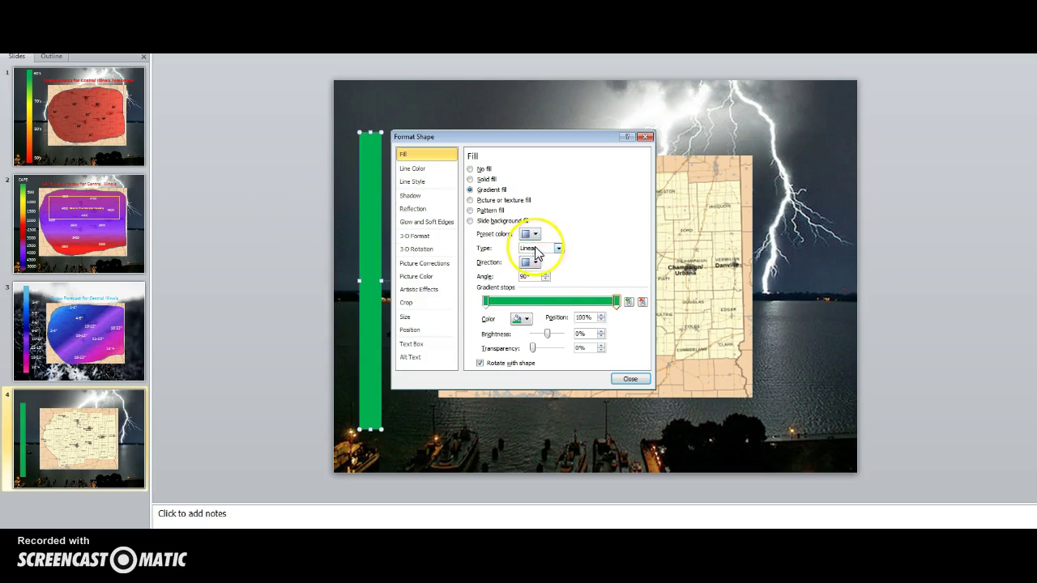
- Try several linear gradient directions on the green bar, including a 45° diagonal
{"action": "left_click", "coordinate": [535, 264]}
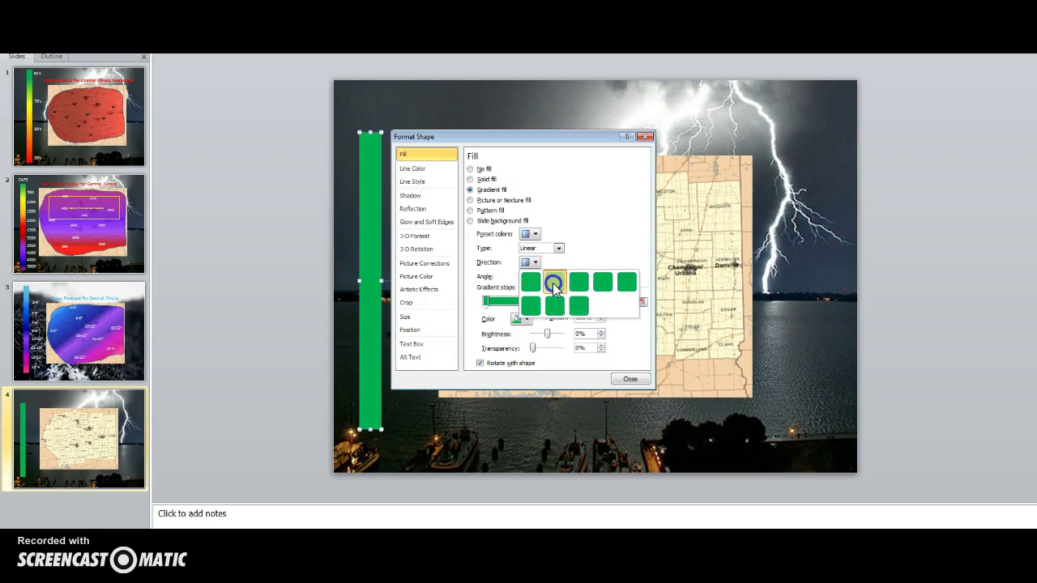
{"action": "left_click", "coordinate": [554, 283]}
{"action": "mouse_move", "coordinate": [614, 306]}
{"action": "left_mouse_down"}
{"action": "mouse_move", "coordinate": [555, 305]}
{"action": "mouse_move", "coordinate": [644, 303]}
{"action": "mouse_move", "coordinate": [548, 306]}
{"action": "mouse_move", "coordinate": [657, 303]}
{"action": "mouse_move", "coordinate": [482, 308]}
{"action": "mouse_move", "coordinate": [616, 301]}
{"action": "left_mouse_up"}
{"action": "left_click", "coordinate": [528, 263]}
{"action": "left_click", "coordinate": [556, 302]}
{"action": "left_click", "coordinate": [531, 262]}
{"action": "left_click", "coordinate": [528, 276]}
{"action": "left_click", "coordinate": [621, 304]}
{"action": "left_click", "coordinate": [486, 302]}
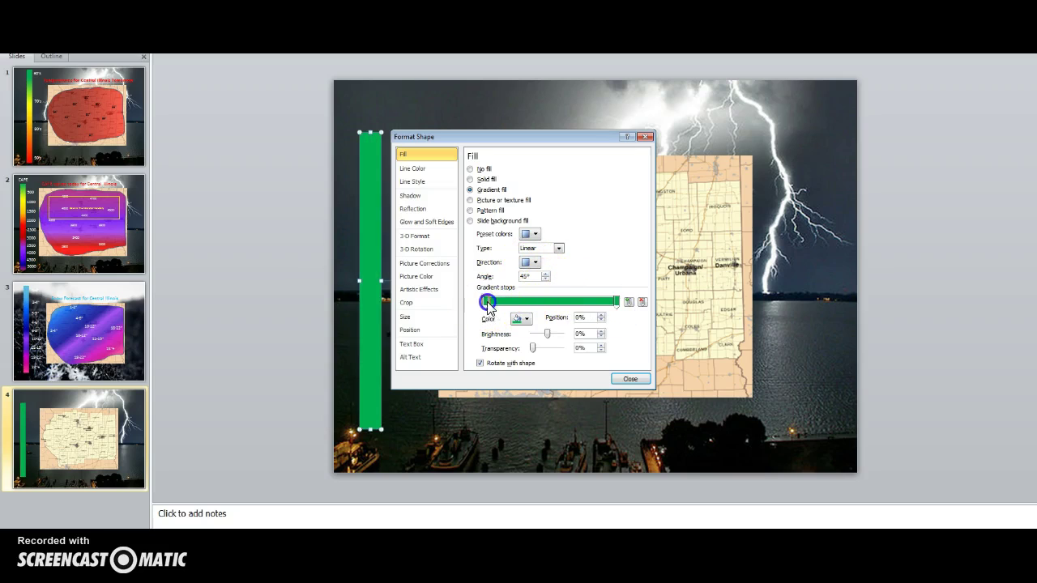
{"action": "left_click", "coordinate": [529, 262]}
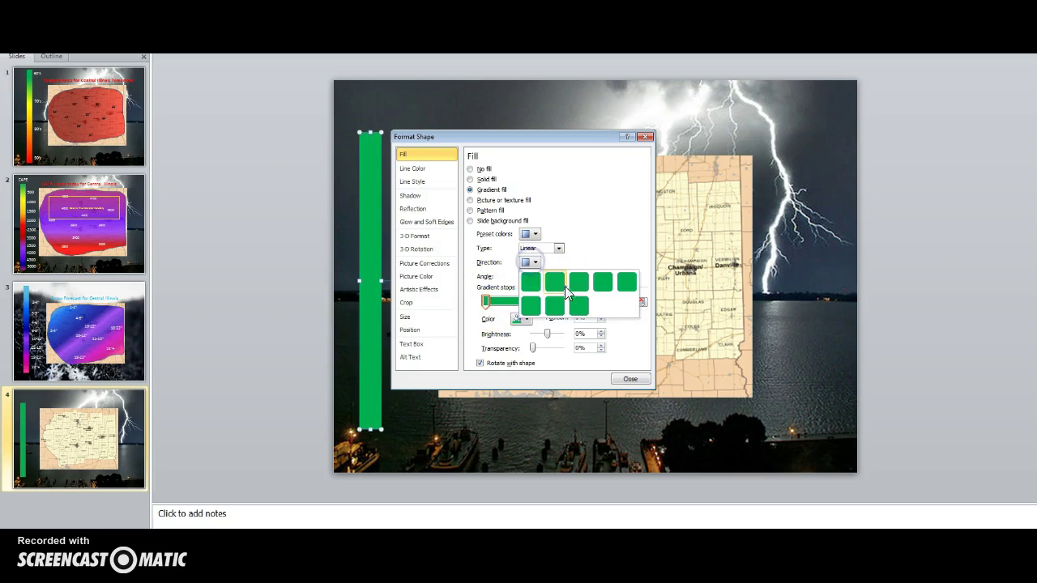
{"action": "left_click", "coordinate": [536, 305]}
{"action": "mouse_move", "coordinate": [614, 302]}
{"action": "left_mouse_down"}
{"action": "mouse_move", "coordinate": [531, 308]}
{"action": "mouse_move", "coordinate": [624, 302]}
{"action": "left_mouse_up"}
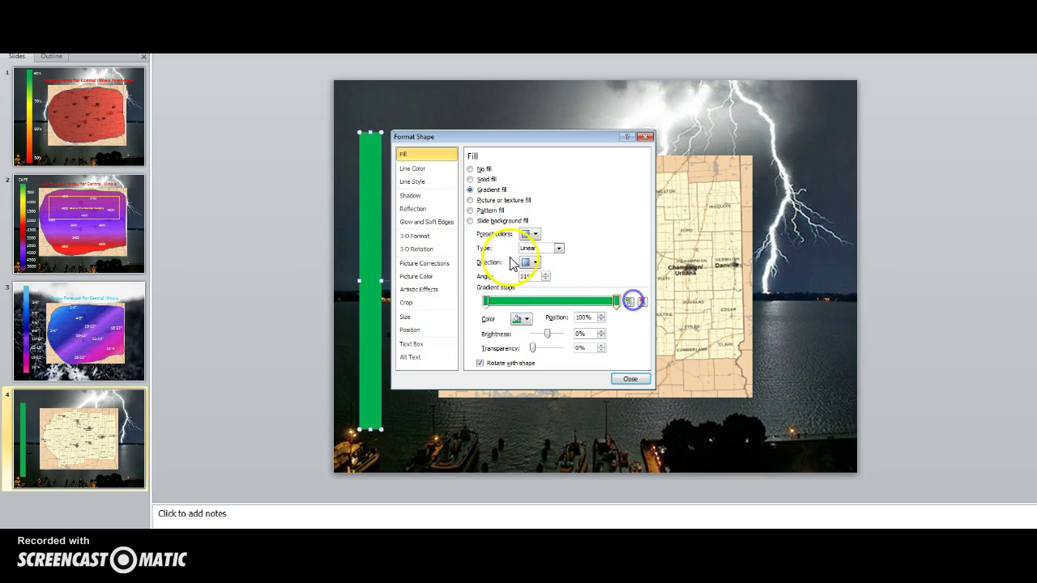
- Set the linear gradient direction to 0° and move the green stop from the end to 32%
{"action": "left_click", "coordinate": [530, 263]}
{"action": "left_click", "coordinate": [598, 282]}
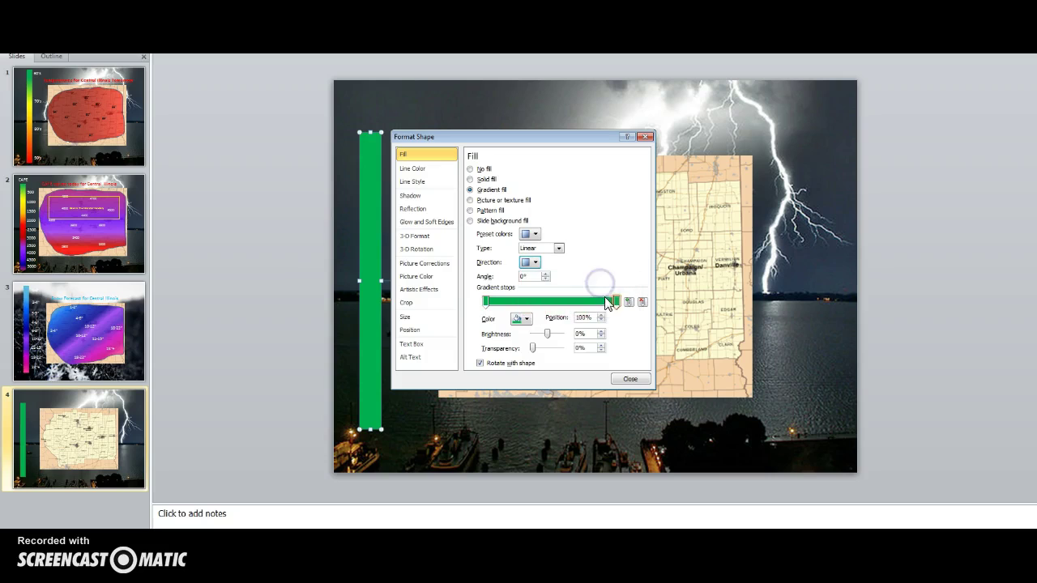
{"action": "left_click_drag", "start_coordinate": [616, 307], "coordinate": [495, 305]}
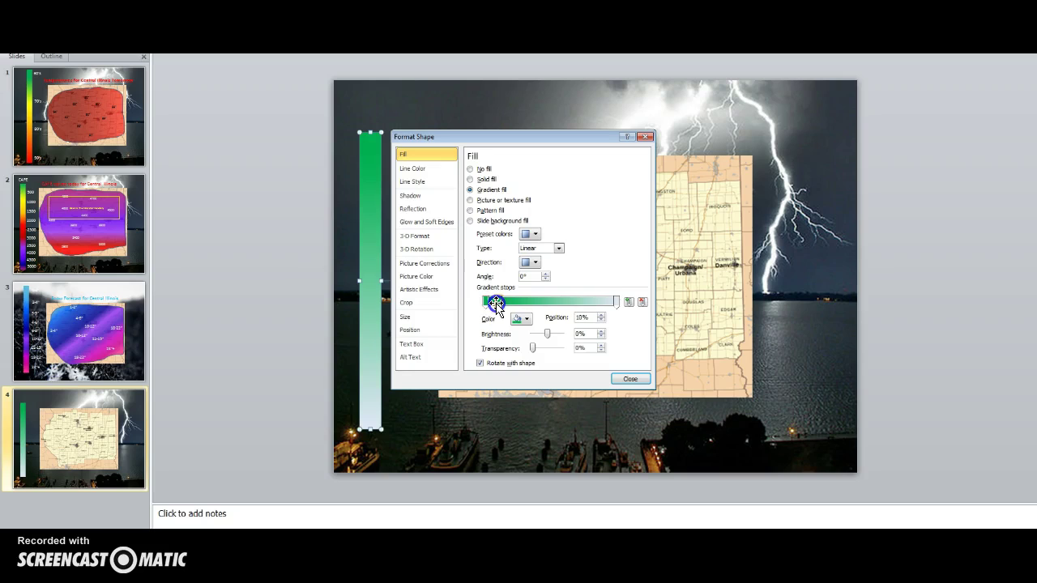
{"action": "left_click_drag", "start_coordinate": [522, 305], "coordinate": [527, 312]}
- Recolour the inner gradient stop white and move it to 27%
{"action": "left_click", "coordinate": [526, 318]}
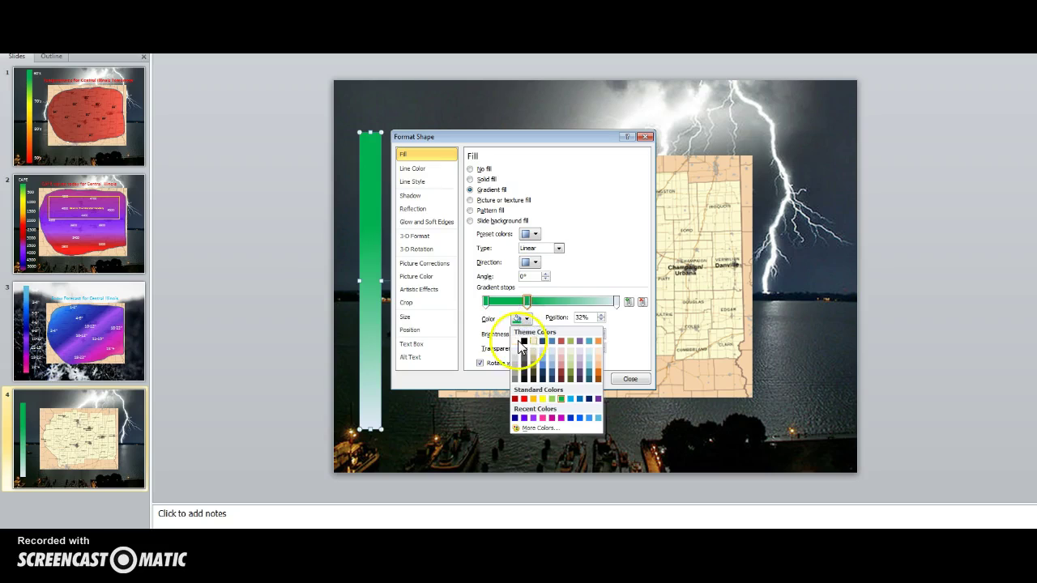
{"action": "left_click", "coordinate": [518, 341]}
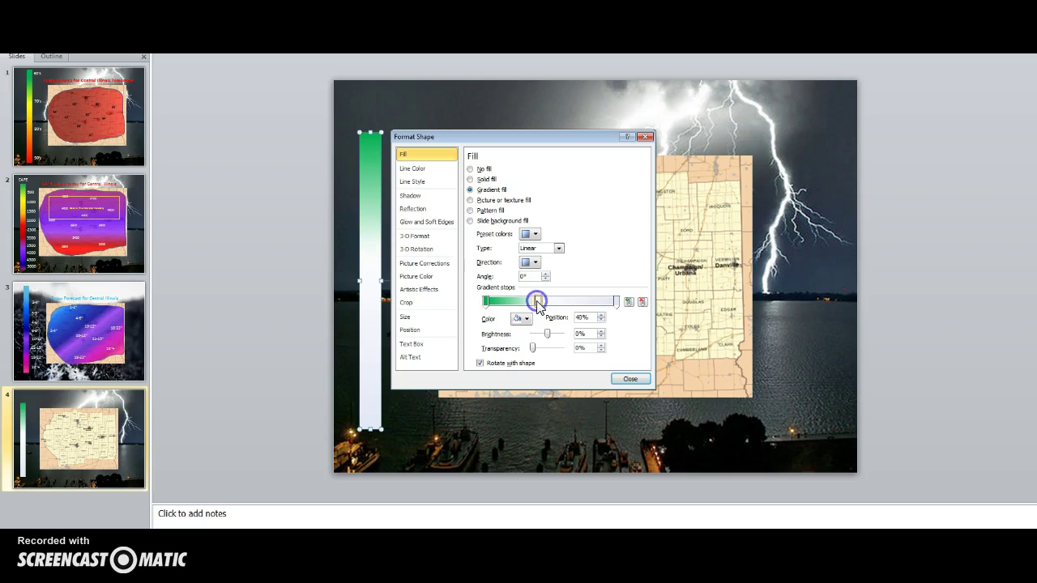
{"action": "left_click_drag", "start_coordinate": [531, 302], "coordinate": [519, 302]}
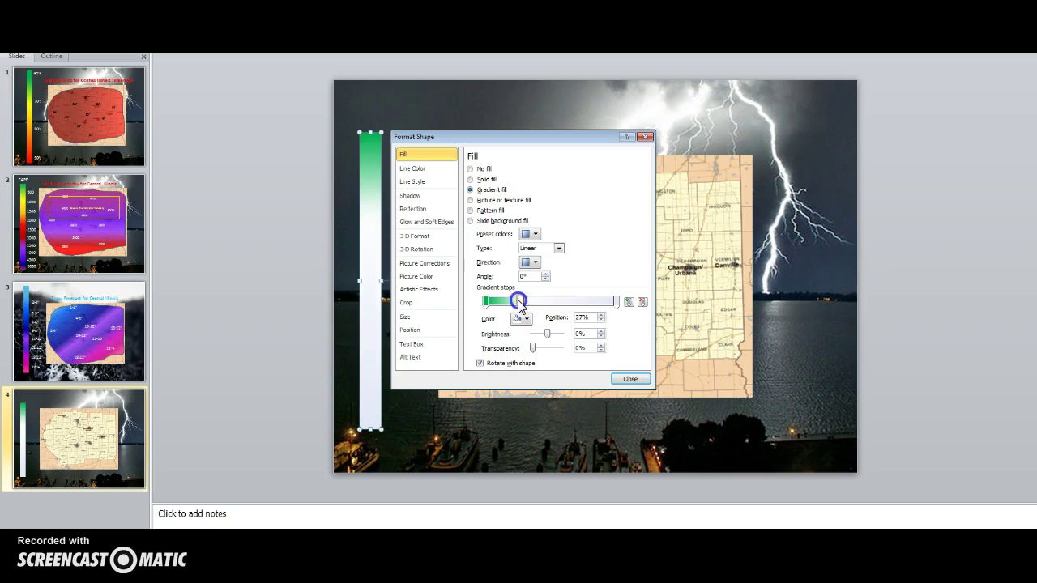
- Colour the inner gradient stop yellow and position it at about 29%
{"action": "left_click", "coordinate": [525, 318]}
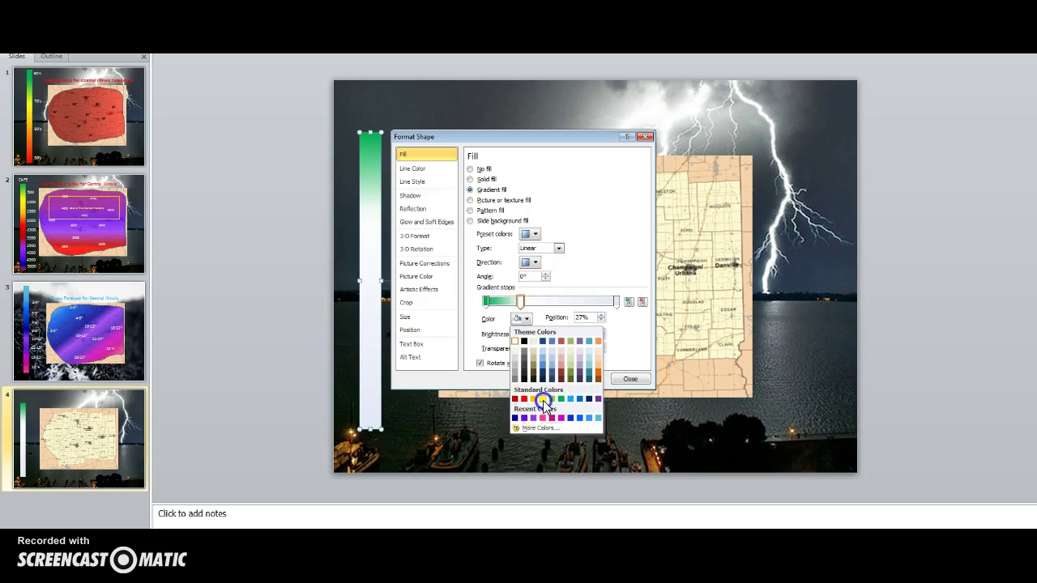
{"action": "left_click", "coordinate": [542, 399]}
{"action": "left_click", "coordinate": [519, 305]}
{"action": "left_click_drag", "start_coordinate": [515, 303], "coordinate": [524, 308]}
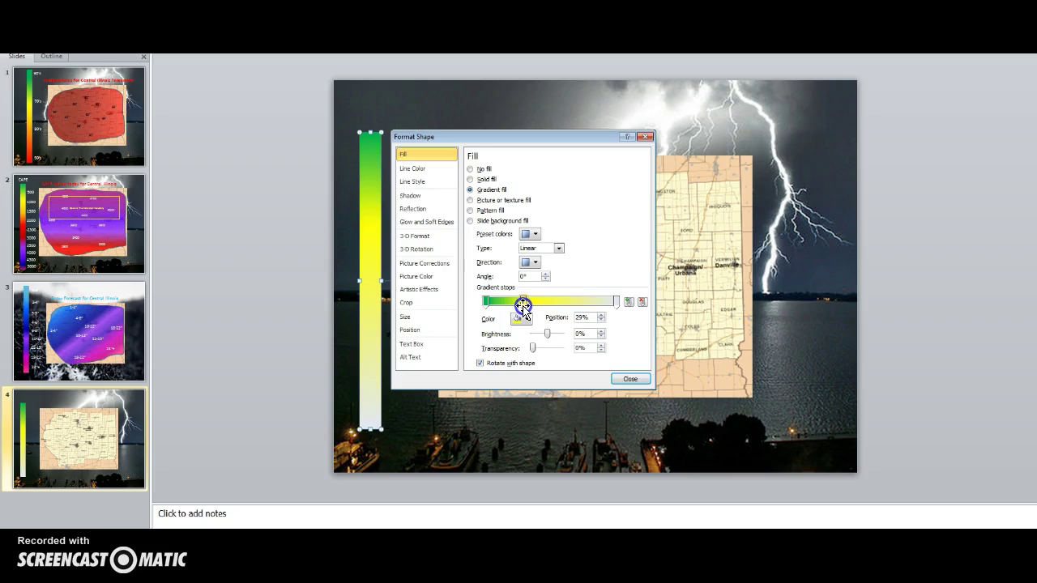
- Move the end gradient stop to 41%, colour it standard orange, and shift the yellow stop to 20%
{"action": "left_click_drag", "start_coordinate": [615, 302], "coordinate": [578, 316]}
{"action": "left_click", "coordinate": [522, 318]}
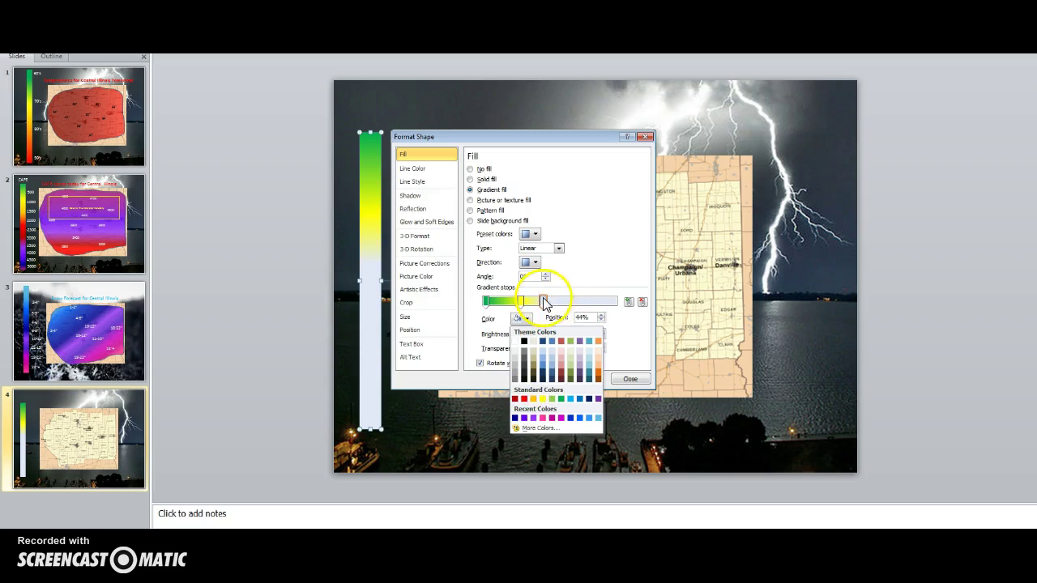
{"action": "left_click", "coordinate": [533, 399]}
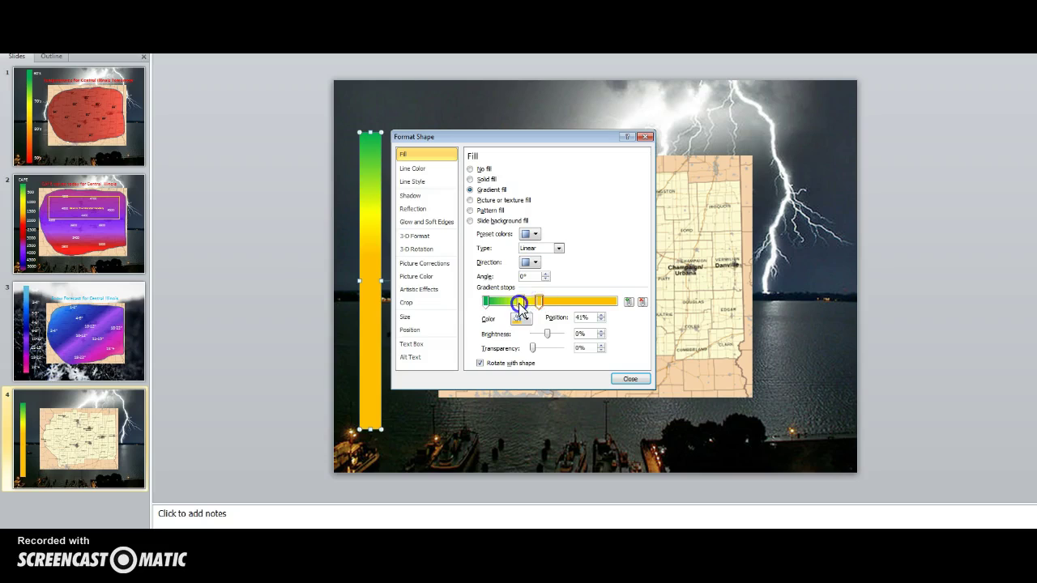
{"action": "left_click_drag", "start_coordinate": [510, 303], "coordinate": [511, 303]}
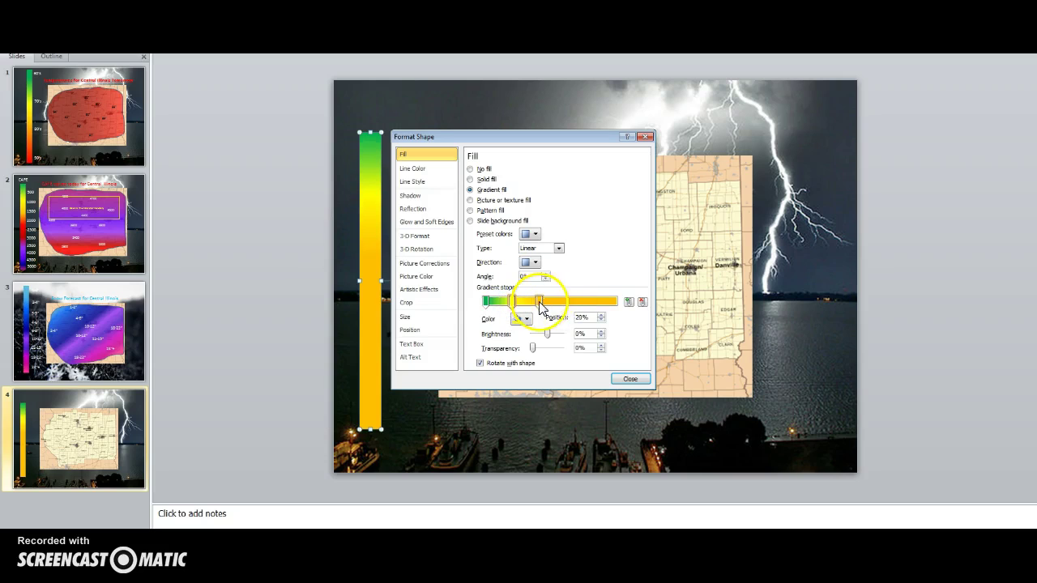
- Add a gradient stop at 58% on the scale bar and colour it the darker theme orange
{"action": "left_click", "coordinate": [629, 303]}
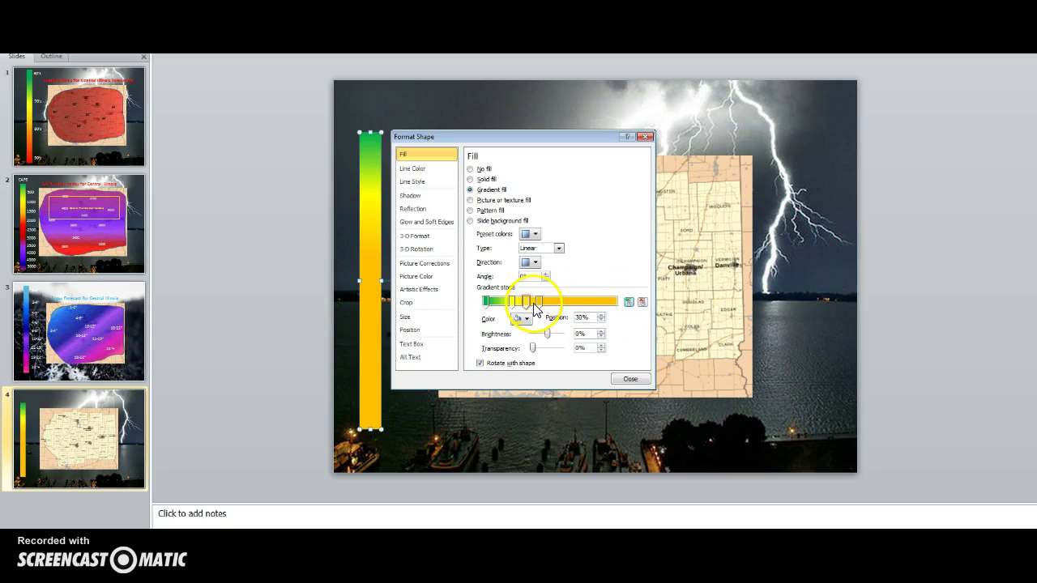
{"action": "left_click_drag", "start_coordinate": [539, 305], "coordinate": [559, 306]}
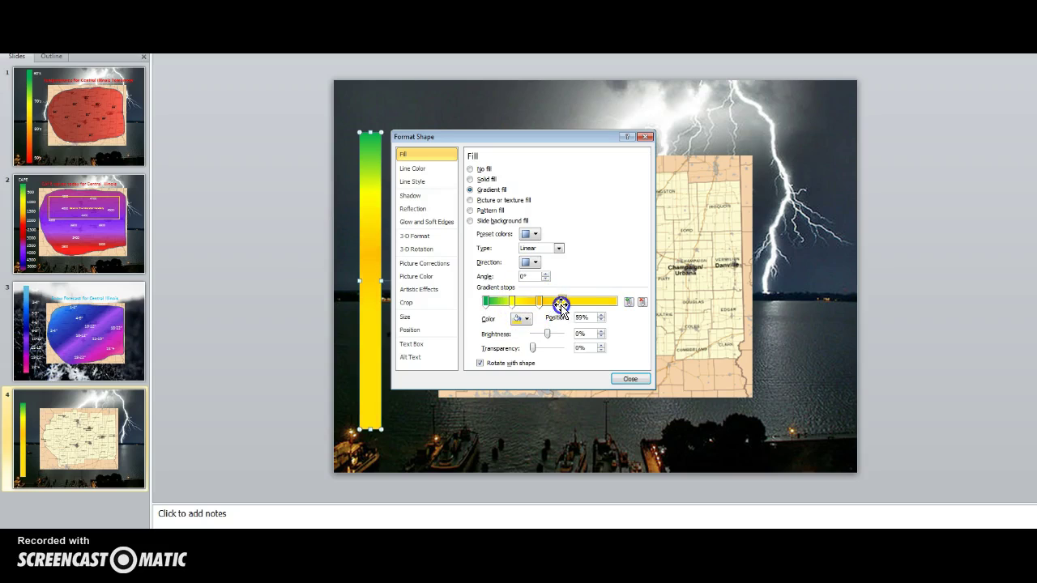
{"action": "left_click", "coordinate": [526, 319]}
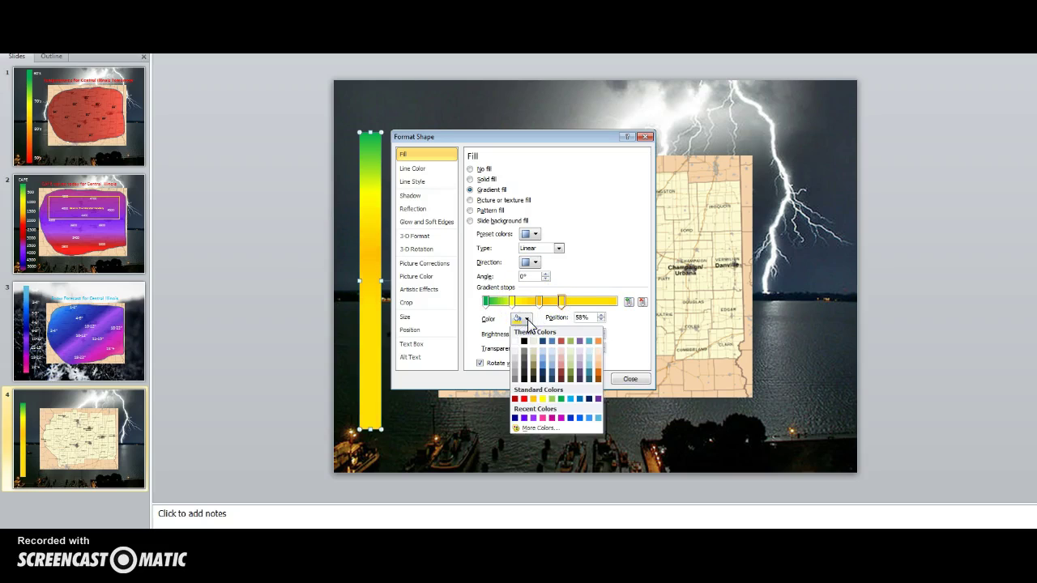
{"action": "left_click", "coordinate": [599, 374]}
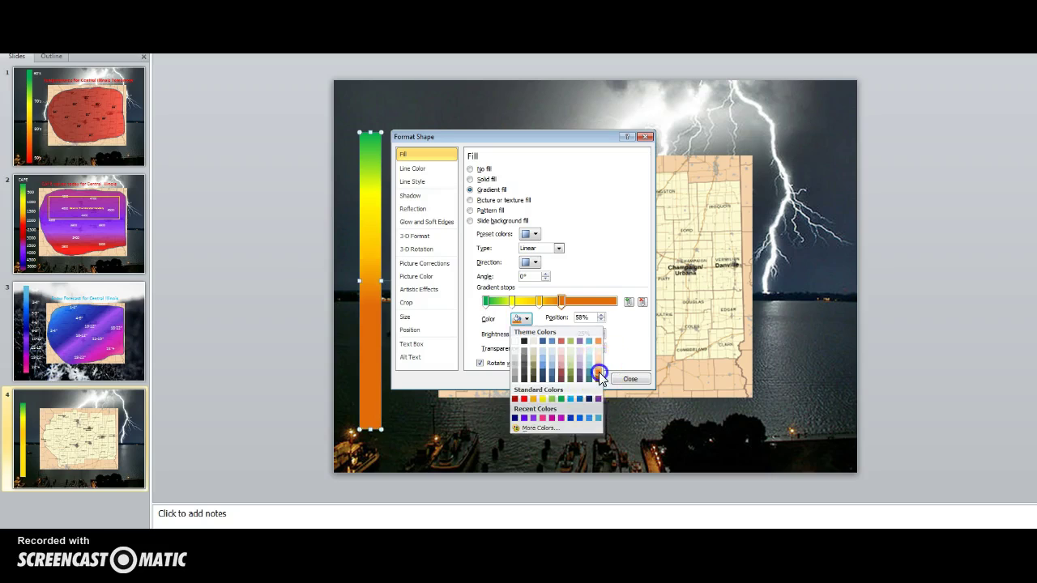
- Add another gradient stop, position it at 74%, and colour it standard red
{"action": "left_click", "coordinate": [563, 304]}
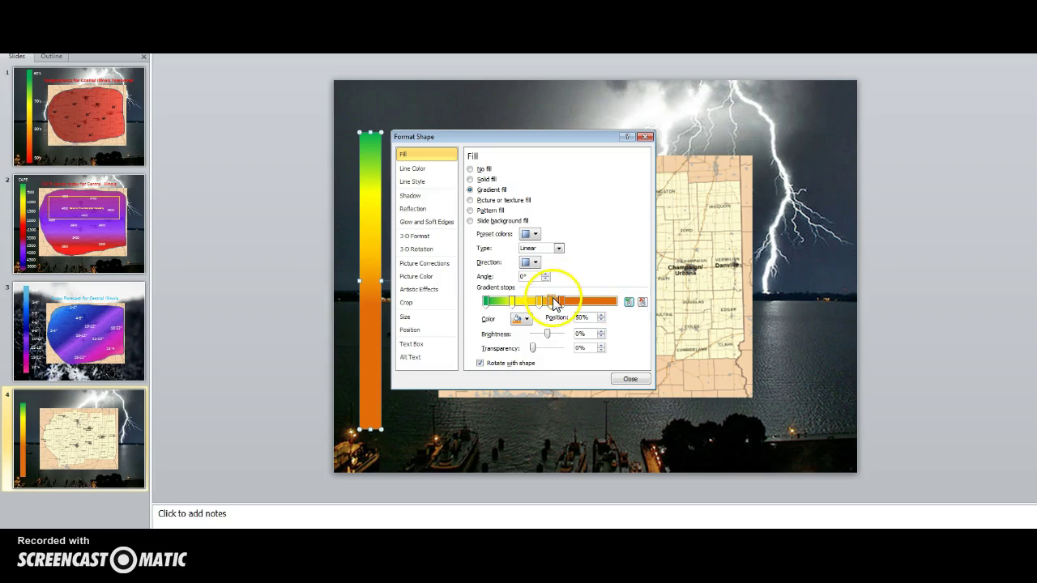
{"action": "left_click_drag", "start_coordinate": [553, 301], "coordinate": [577, 302]}
{"action": "left_click", "coordinate": [525, 318]}
{"action": "left_click", "coordinate": [524, 399]}
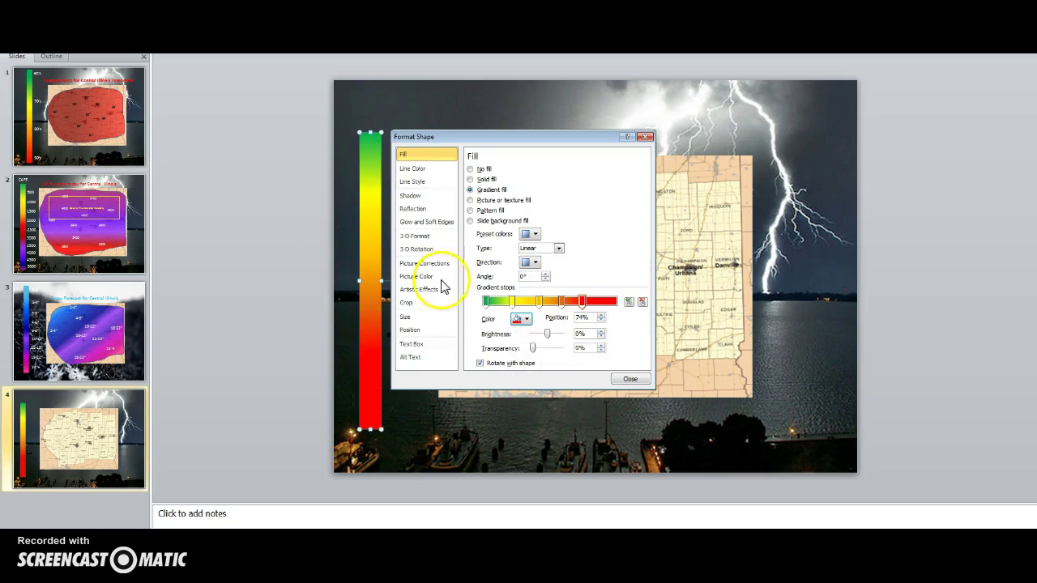
- Move the yellow stop to 24% and add a dark red gradient stop at 88%
{"action": "left_click", "coordinate": [515, 303]}
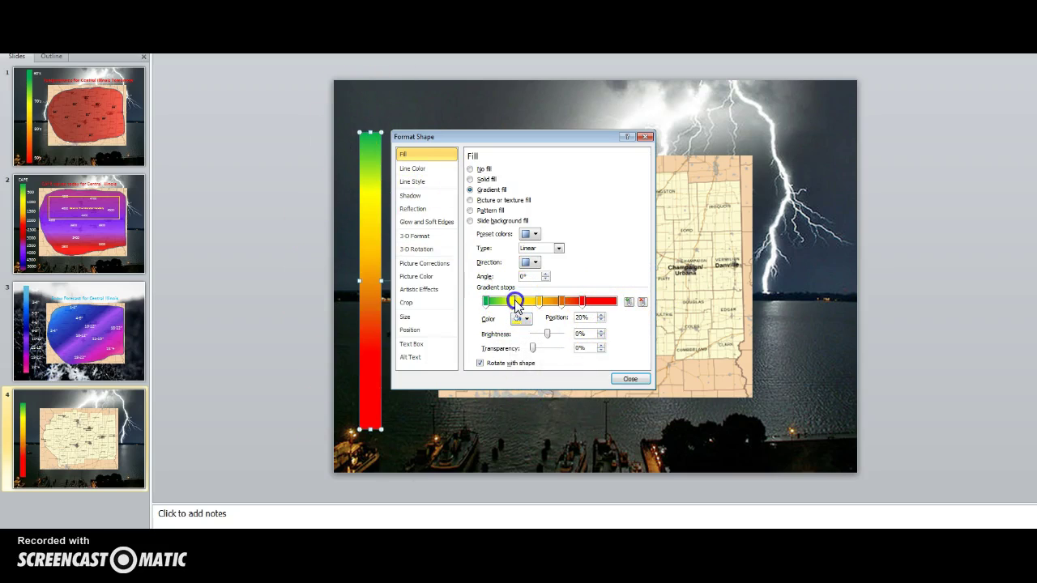
{"action": "left_click", "coordinate": [628, 301]}
{"action": "left_click_drag", "start_coordinate": [528, 301], "coordinate": [606, 305]}
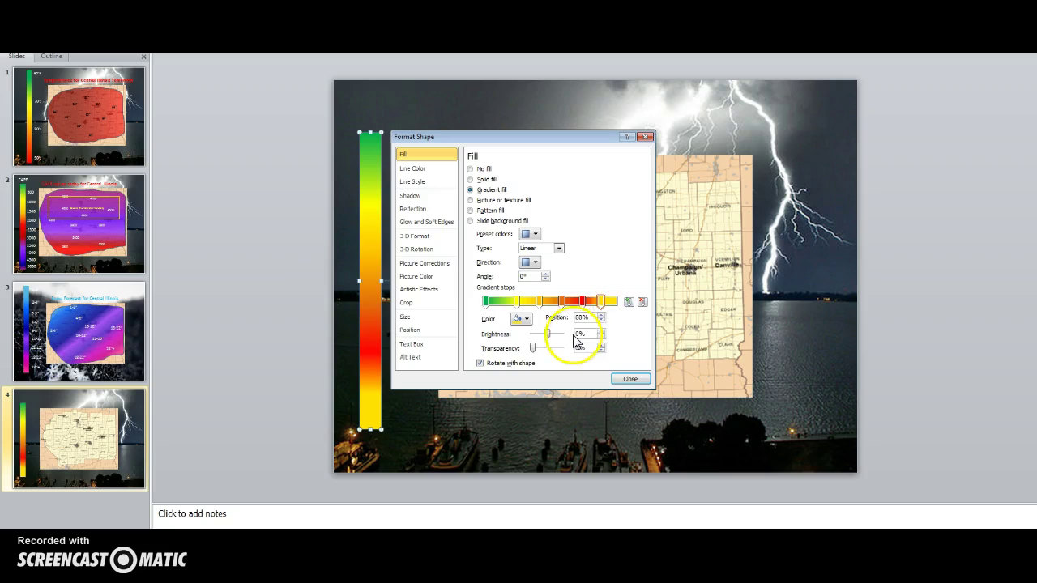
{"action": "left_click", "coordinate": [523, 318]}
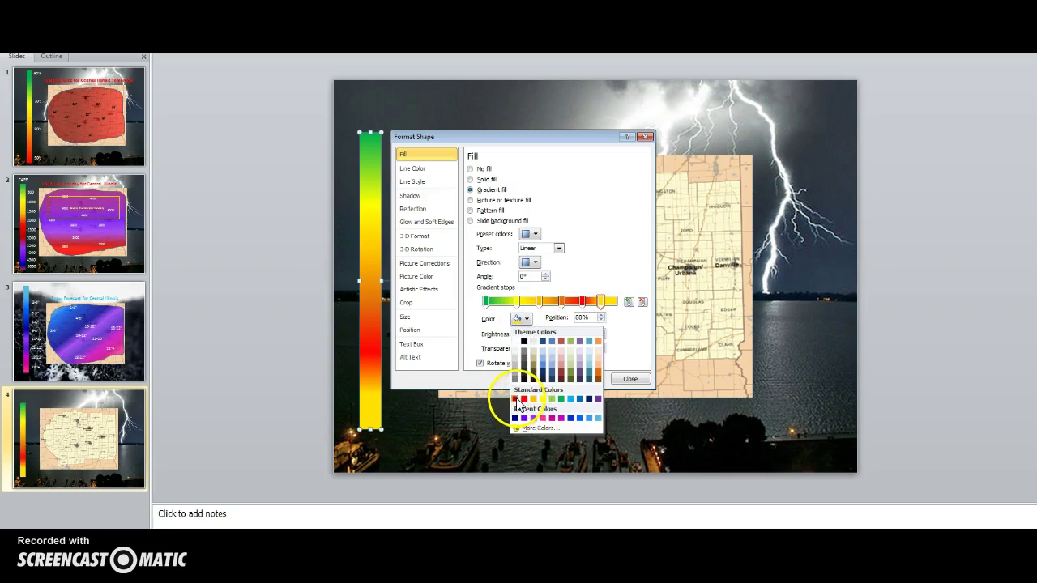
{"action": "left_click", "coordinate": [516, 400]}
- Place a gradient stop at 100% and colour it the recently used purple
{"action": "left_click_drag", "start_coordinate": [600, 306], "coordinate": [623, 303]}
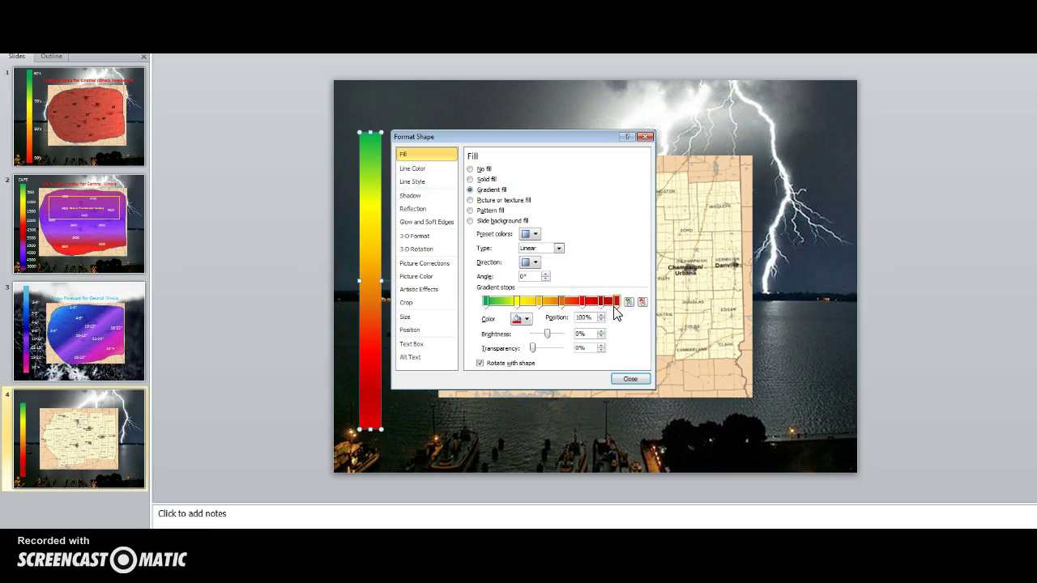
{"action": "left_click", "coordinate": [525, 319]}
{"action": "left_click", "coordinate": [531, 420]}
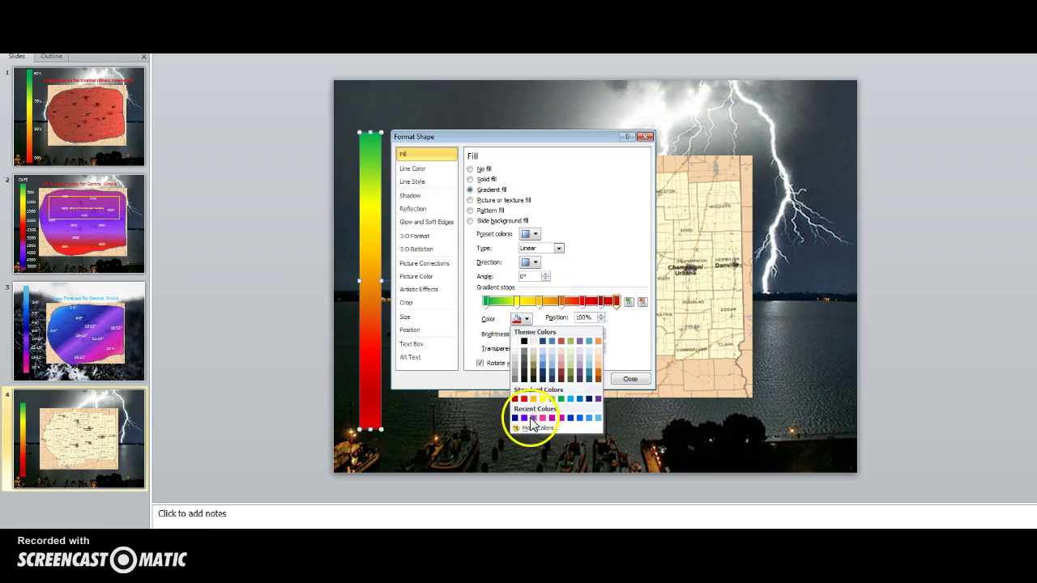
- Shift the dark red stop to 82%, the red to 70% and the dark orange to 54%, and close the formatting dialog
{"action": "left_click", "coordinate": [601, 303]}
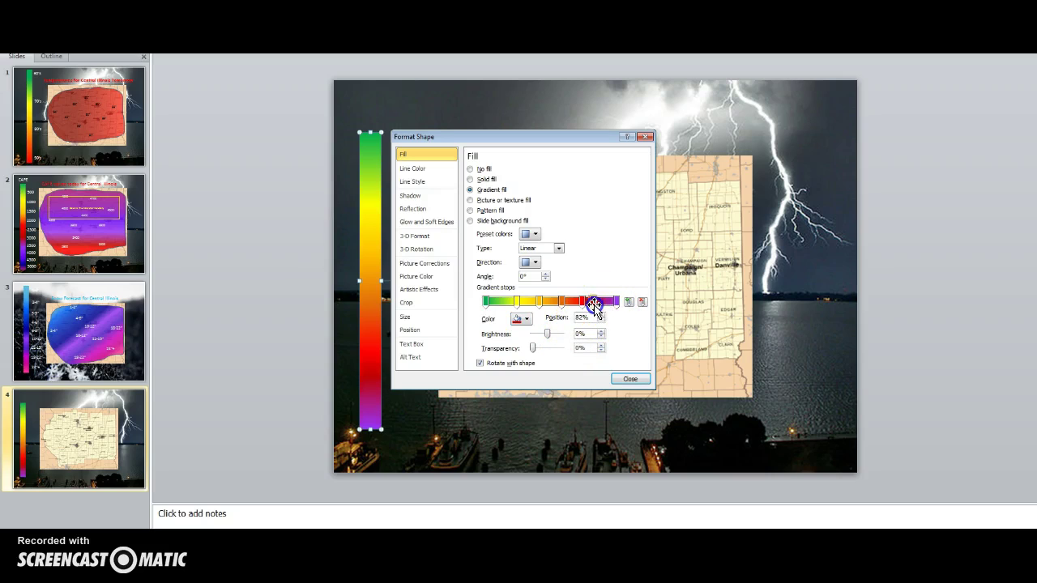
{"action": "left_click_drag", "start_coordinate": [565, 306], "coordinate": [556, 306]}
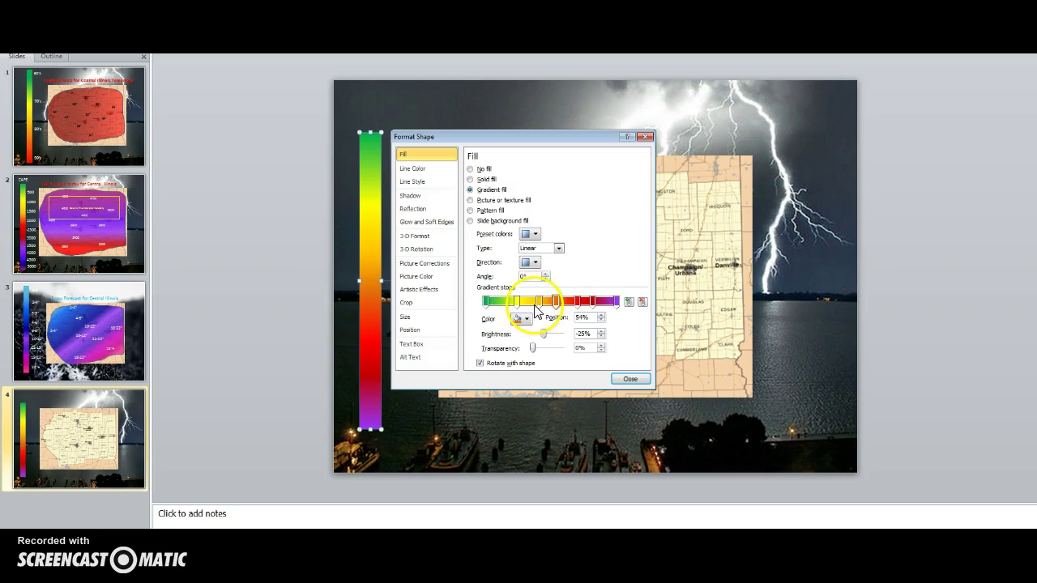
{"action": "left_click", "coordinate": [629, 380]}
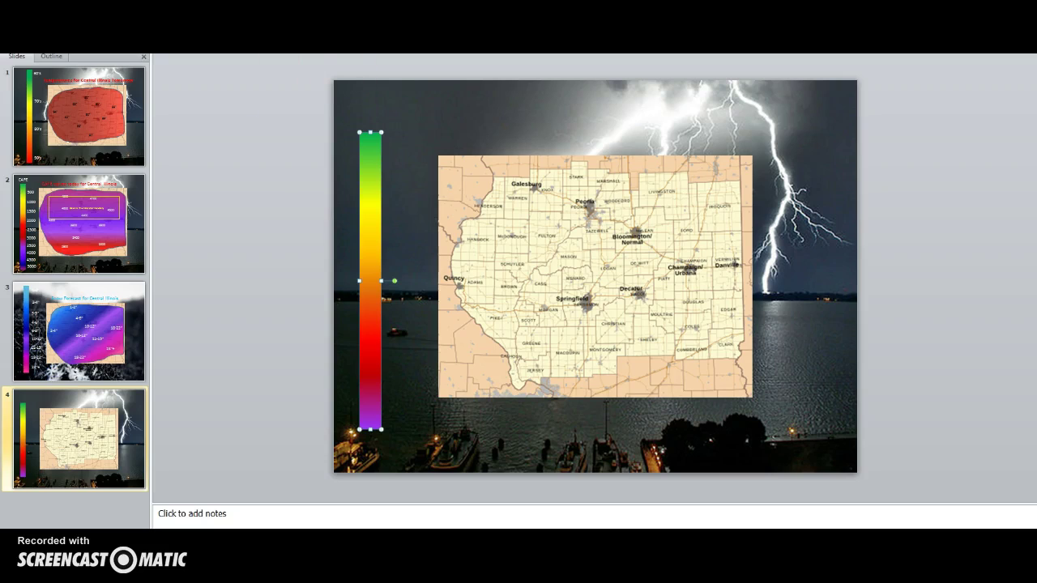
- Draw a closed freehand outline around the Central Illinois counties on the base map
{"action": "left_click", "coordinate": [158, 45]}
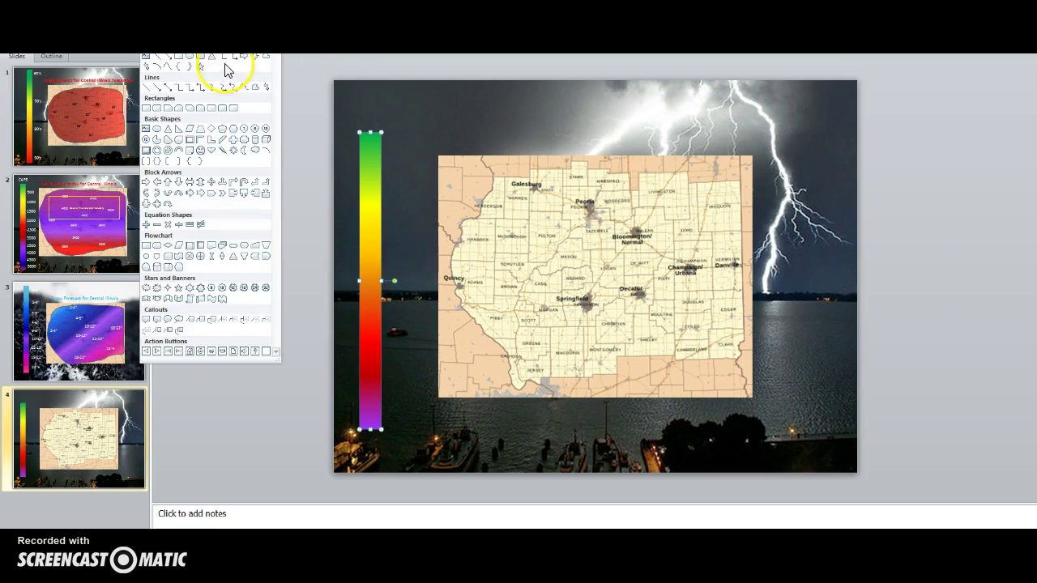
{"action": "left_click", "coordinate": [149, 66]}
{"action": "mouse_move", "coordinate": [543, 162]}
{"action": "left_mouse_down"}
{"action": "mouse_move", "coordinate": [505, 164]}
{"action": "mouse_move", "coordinate": [458, 210]}
{"action": "mouse_move", "coordinate": [442, 251]}
{"action": "mouse_move", "coordinate": [467, 341]}
{"action": "mouse_move", "coordinate": [537, 394]}
{"action": "mouse_move", "coordinate": [739, 357]}
{"action": "mouse_move", "coordinate": [741, 180]}
{"action": "mouse_move", "coordinate": [721, 166]}
{"action": "mouse_move", "coordinate": [525, 166]}
{"action": "left_mouse_up"}
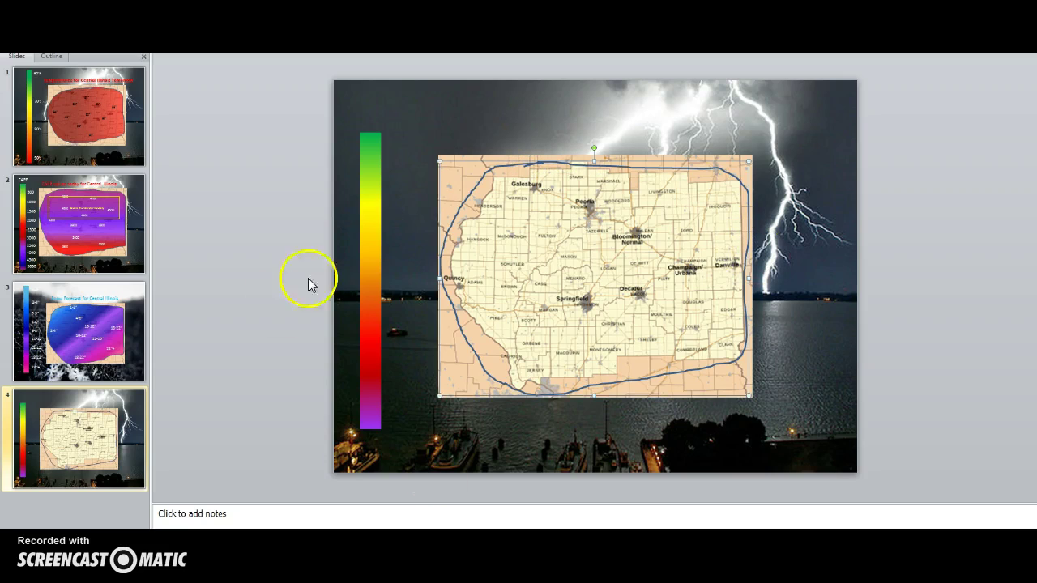
- Apply the green-to-purple linear gradient fill at 0° to the freehand map outline
{"action": "right_click", "coordinate": [475, 352]}
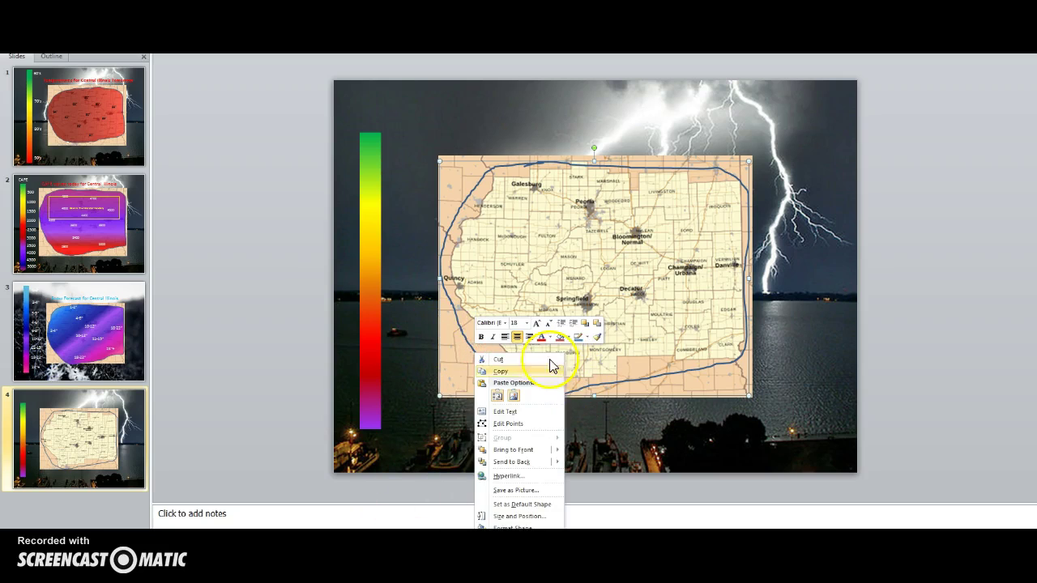
{"action": "left_click", "coordinate": [503, 526]}
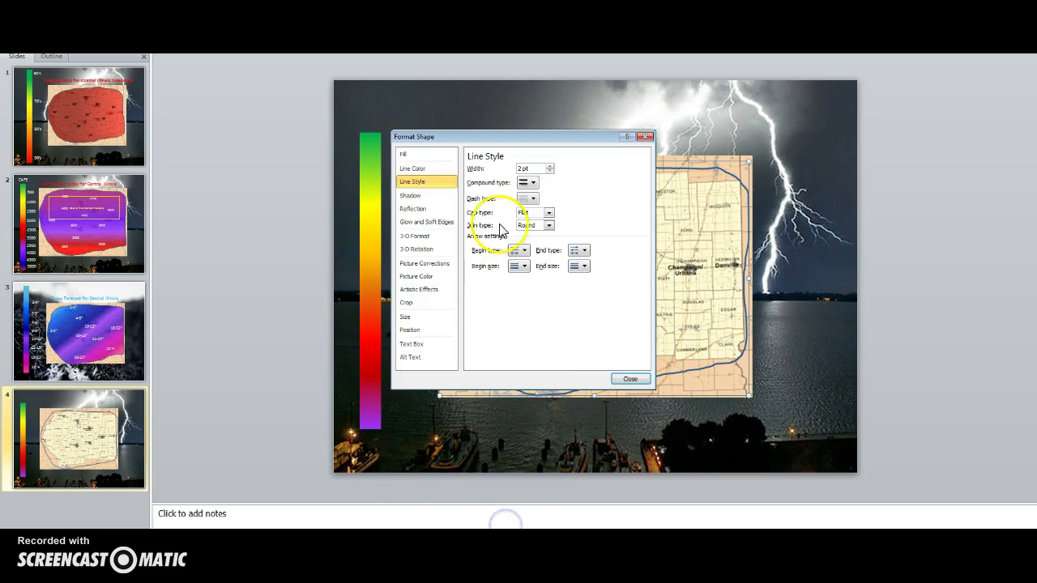
{"action": "left_click", "coordinate": [410, 155]}
{"action": "left_click", "coordinate": [471, 191]}
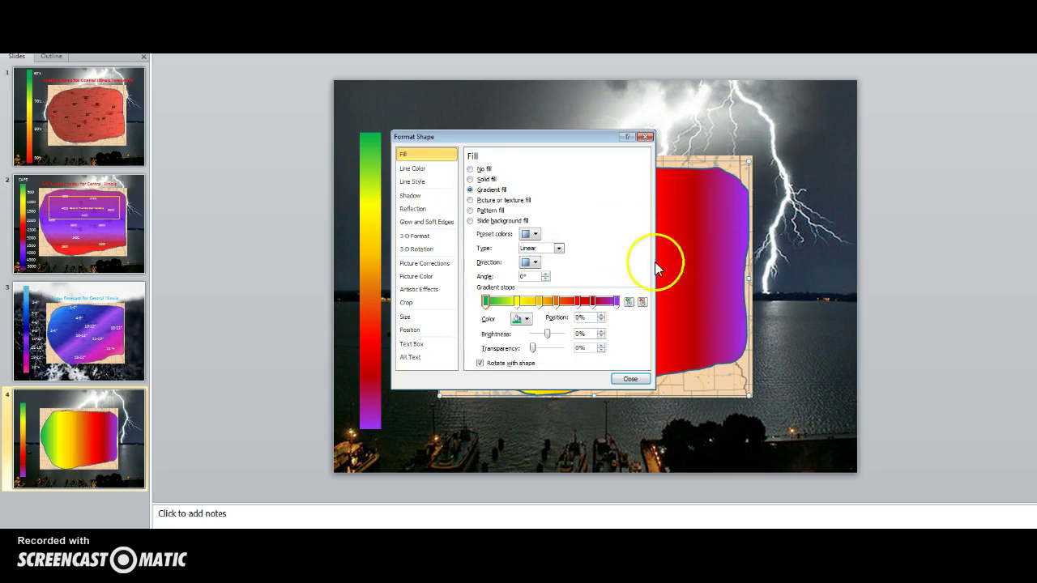
- Set the transparency of the overlay's green, yellow, orange and dark orange gradient stops to 20%
{"action": "left_click", "coordinate": [601, 344]}
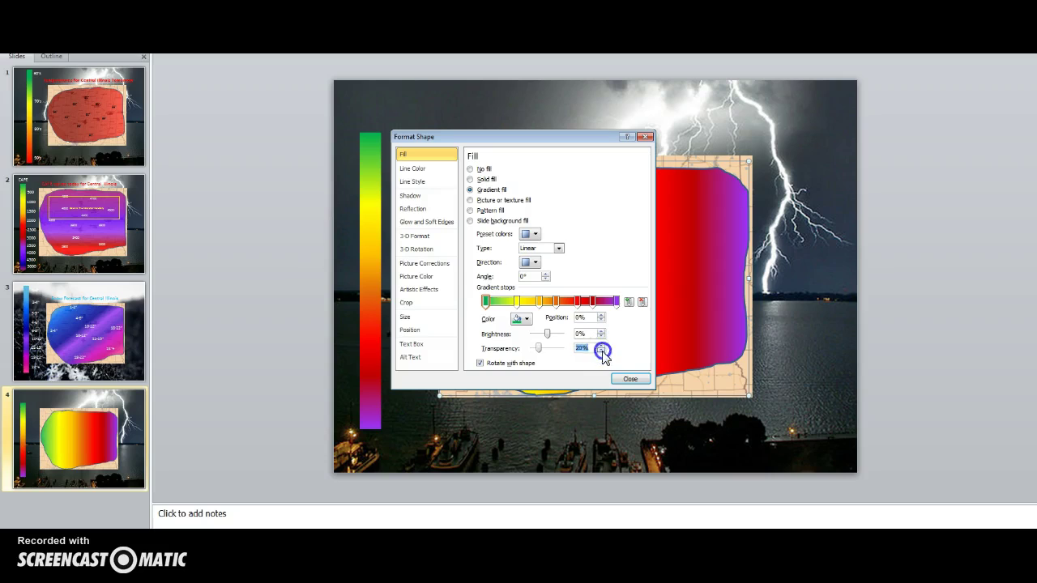
{"action": "left_click", "coordinate": [516, 301]}
{"action": "left_click", "coordinate": [602, 345]}
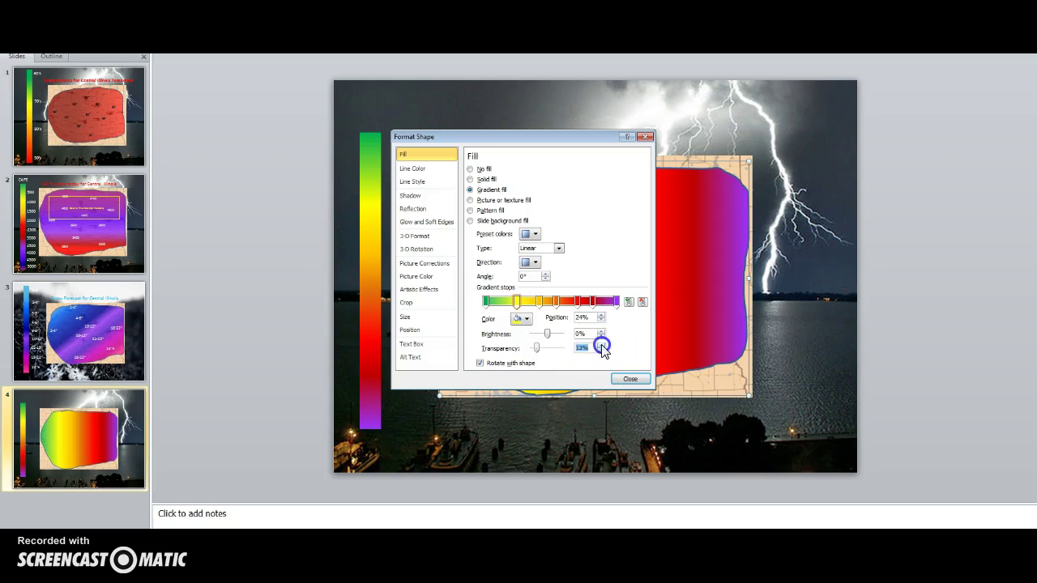
{"action": "left_click", "coordinate": [539, 301]}
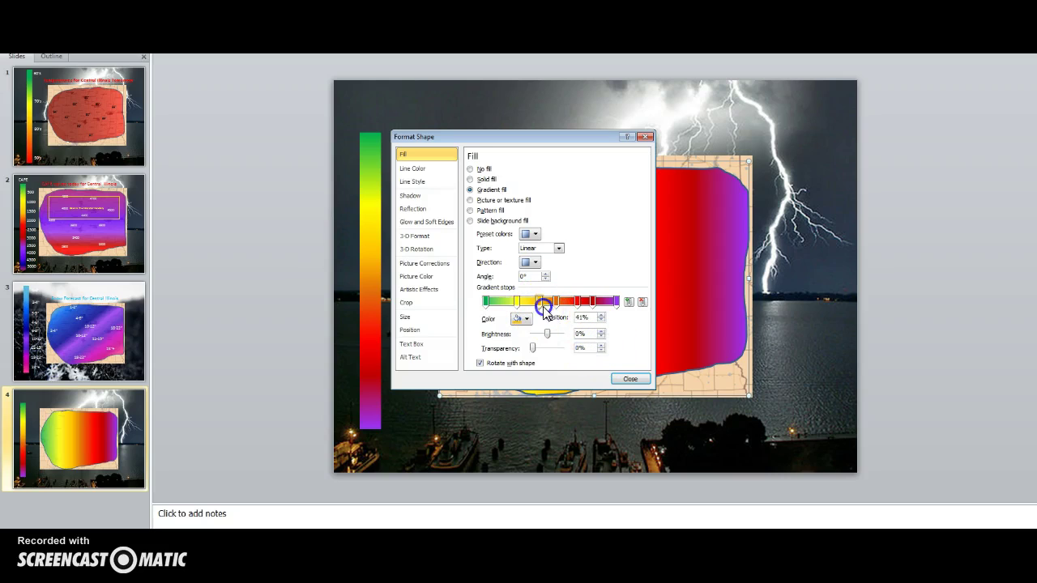
{"action": "left_click", "coordinate": [602, 349]}
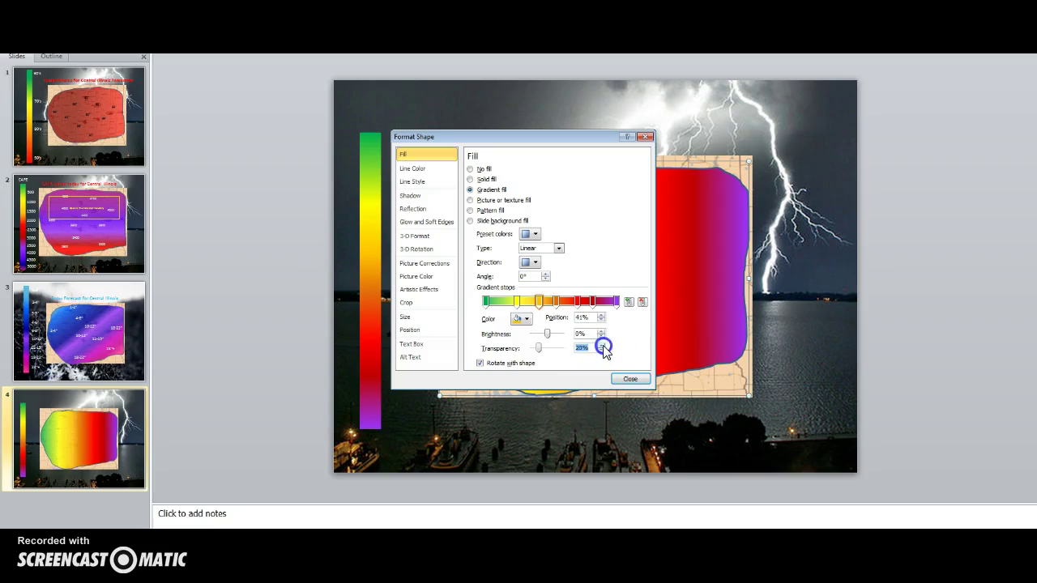
{"action": "left_click", "coordinate": [556, 301]}
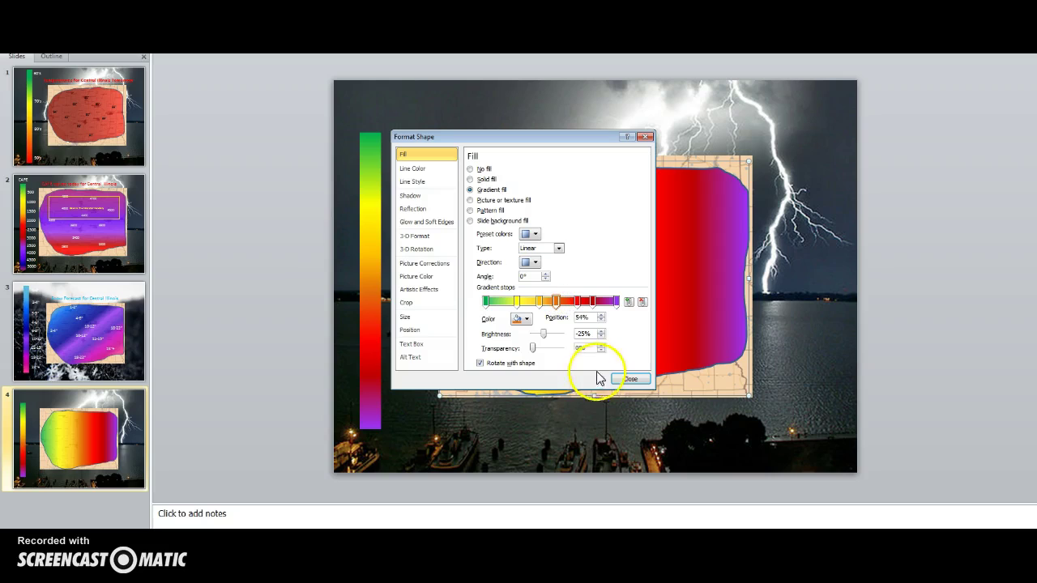
{"action": "left_click", "coordinate": [600, 345]}
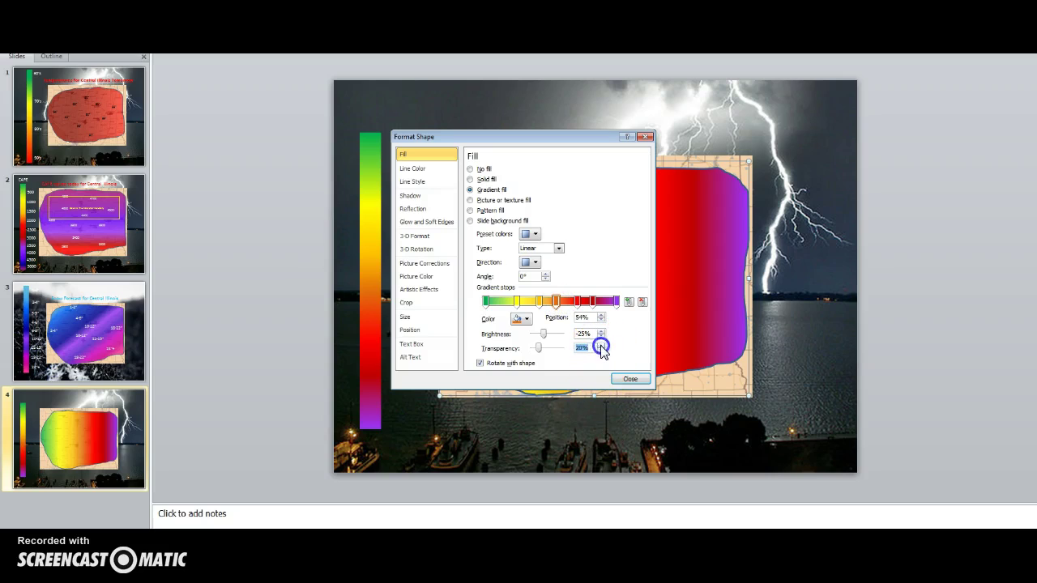
- Set the red, dark red and purple gradient stops to 20% transparency and close the formatting dialog
{"action": "left_click", "coordinate": [577, 300]}
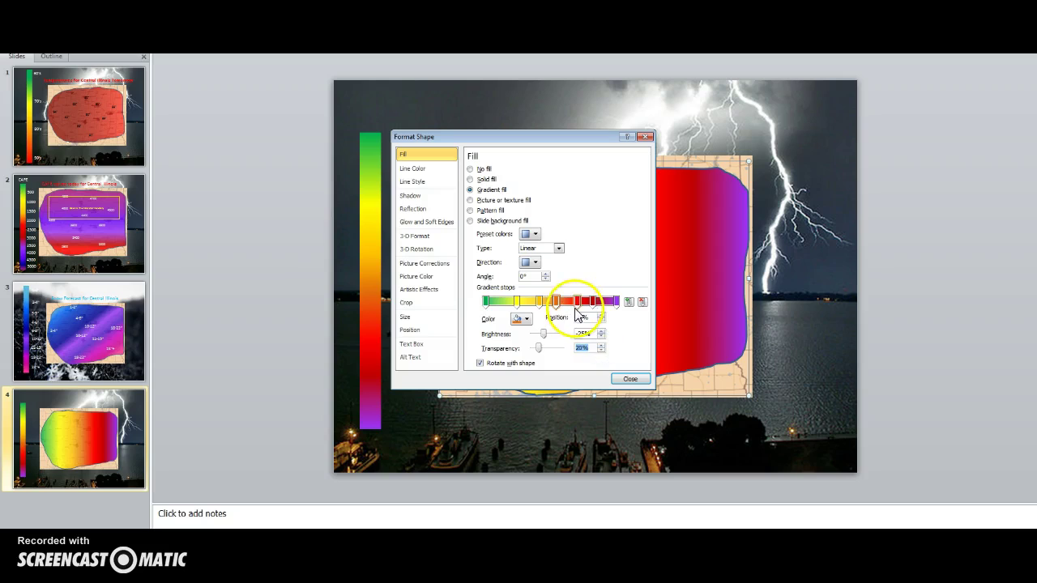
{"action": "left_click", "coordinate": [600, 345]}
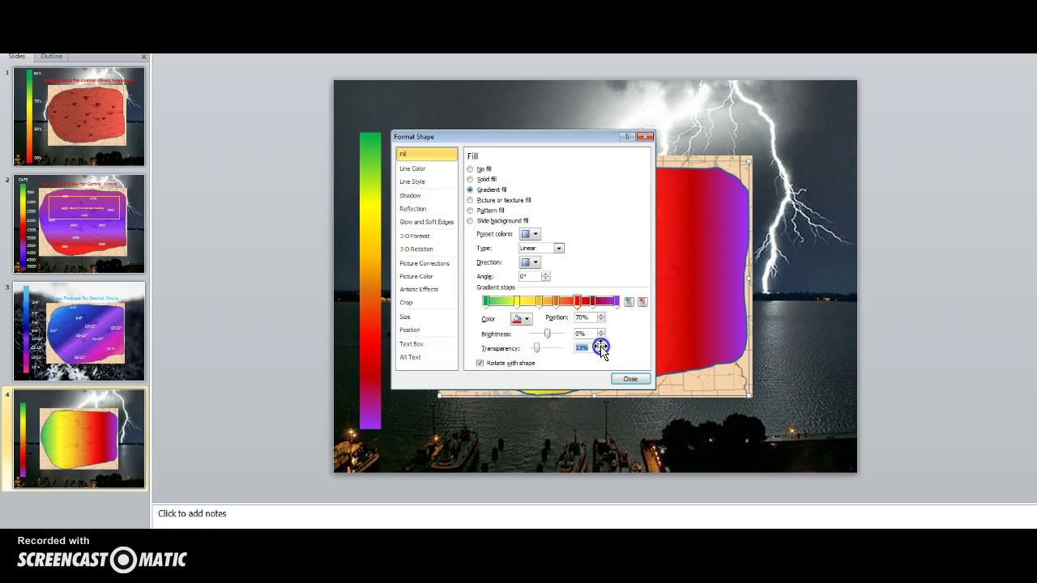
{"action": "left_click", "coordinate": [592, 300]}
{"action": "left_click", "coordinate": [600, 345]}
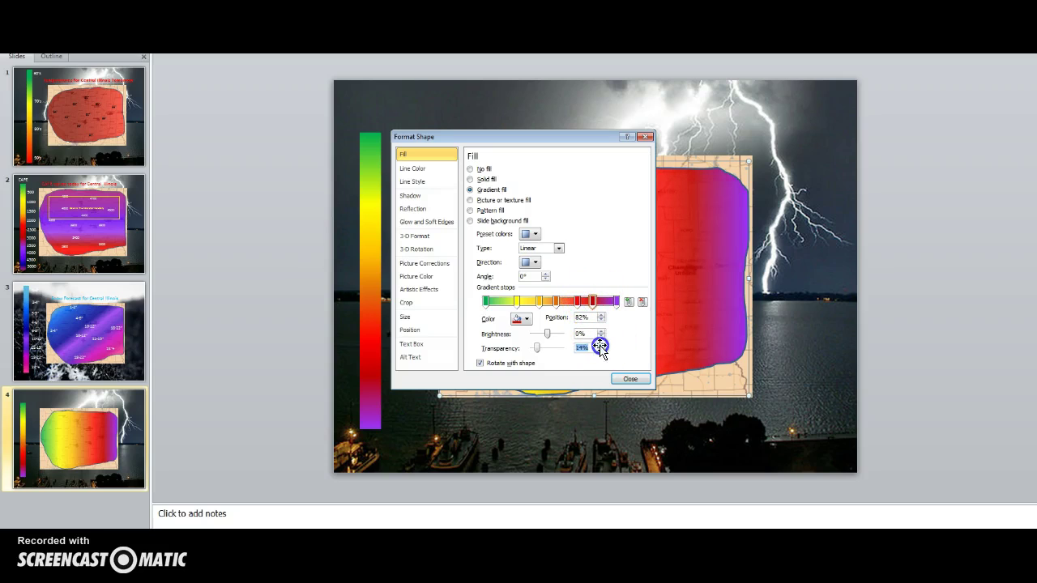
{"action": "left_click", "coordinate": [600, 346]}
{"action": "left_click", "coordinate": [601, 345]}
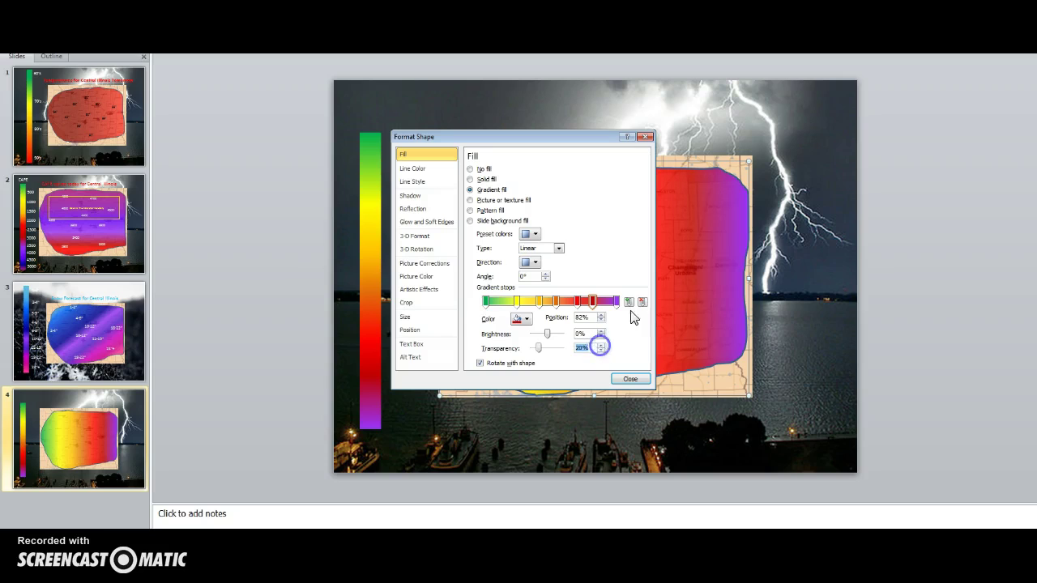
{"action": "left_click", "coordinate": [616, 302]}
{"action": "left_click", "coordinate": [601, 345]}
{"action": "left_click", "coordinate": [600, 344]}
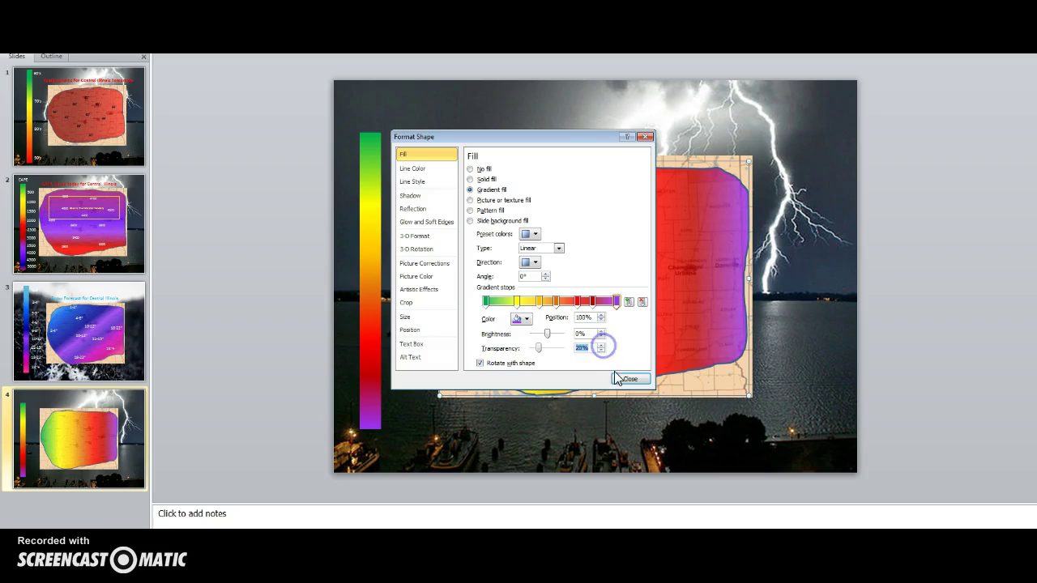
{"action": "left_click", "coordinate": [627, 378]}
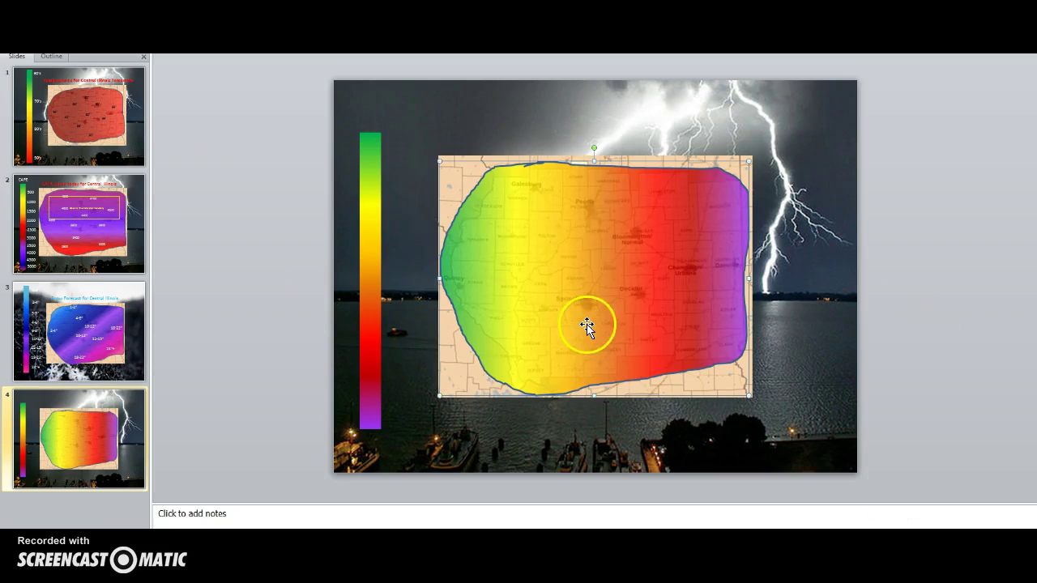
- Set the map overlay's linear gradient direction to 270°, running from green at the south to purple at the north, and close the formatting dialog
{"action": "right_click", "coordinate": [644, 354]}
{"action": "mouse_move", "coordinate": [683, 455]}
{"action": "left_click", "coordinate": [683, 530]}
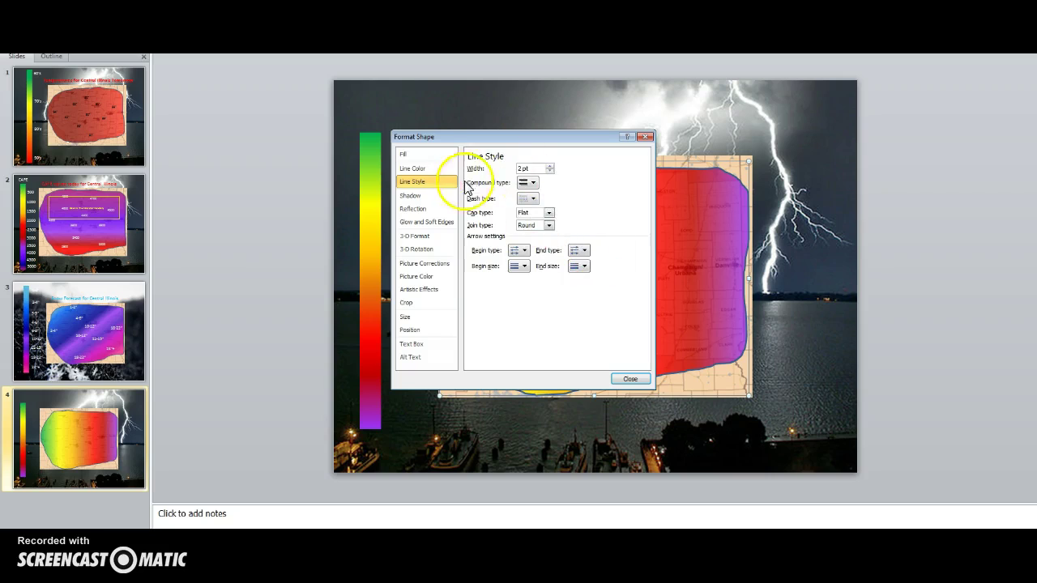
{"action": "left_click", "coordinate": [421, 153]}
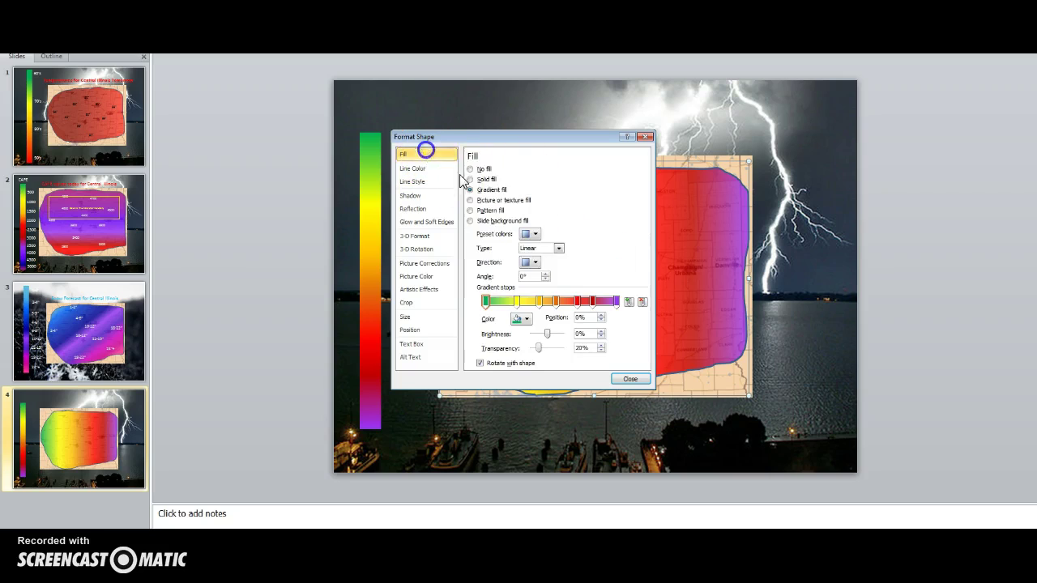
{"action": "left_click", "coordinate": [532, 262]}
{"action": "left_click", "coordinate": [549, 281]}
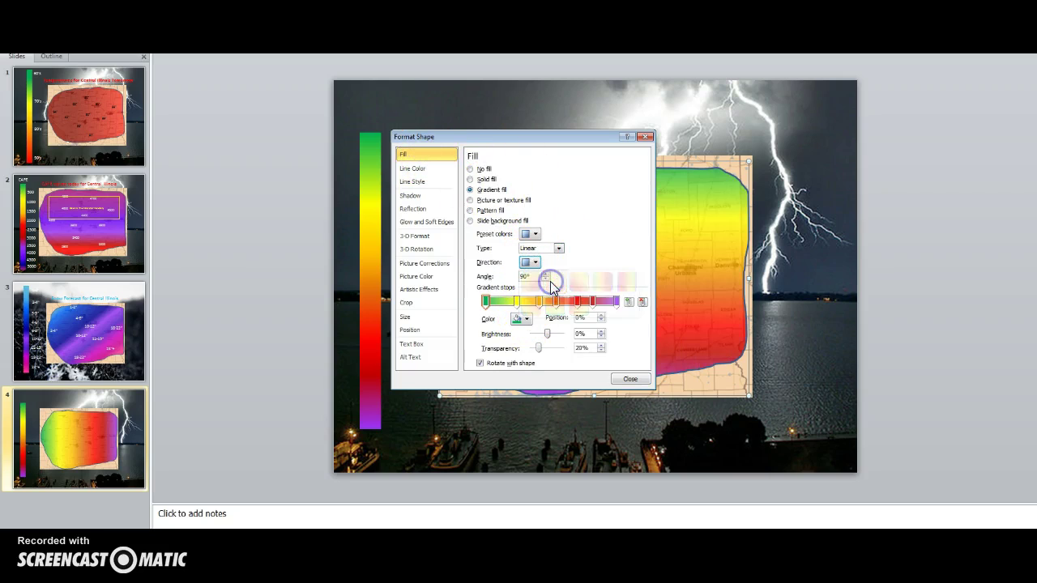
{"action": "left_click", "coordinate": [555, 303]}
{"action": "left_click", "coordinate": [531, 263]}
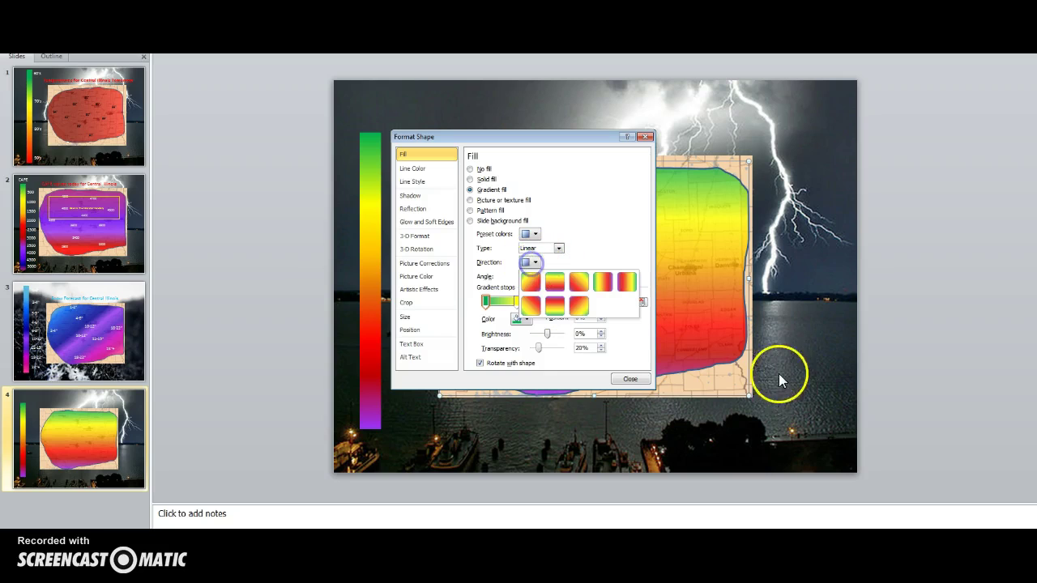
{"action": "left_click", "coordinate": [560, 308]}
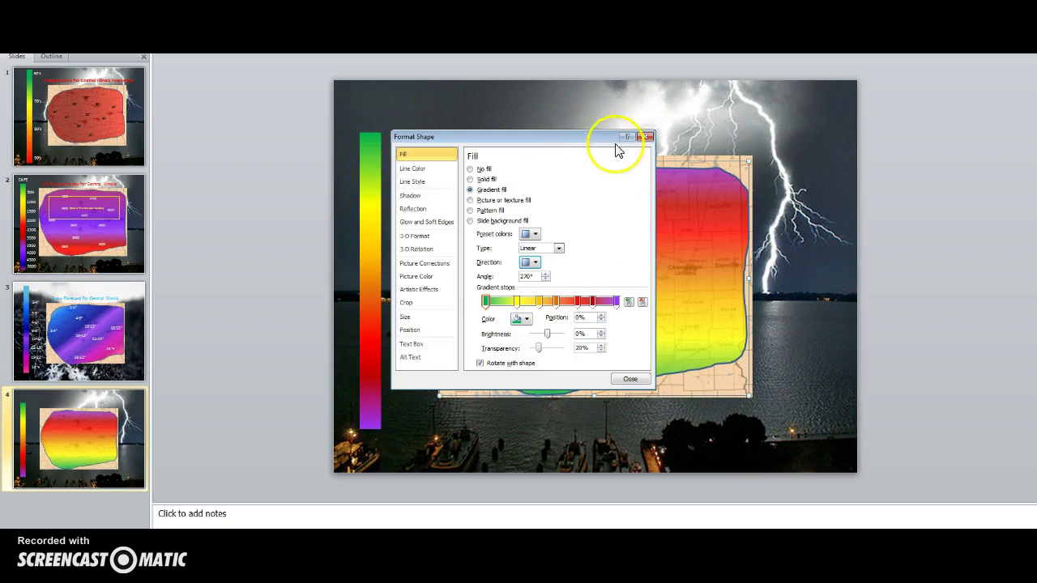
{"action": "left_click", "coordinate": [647, 139]}
- Add a white 0.25″ label in 24 pt text beside the green end of the scale bar
{"action": "left_click", "coordinate": [372, 154]}
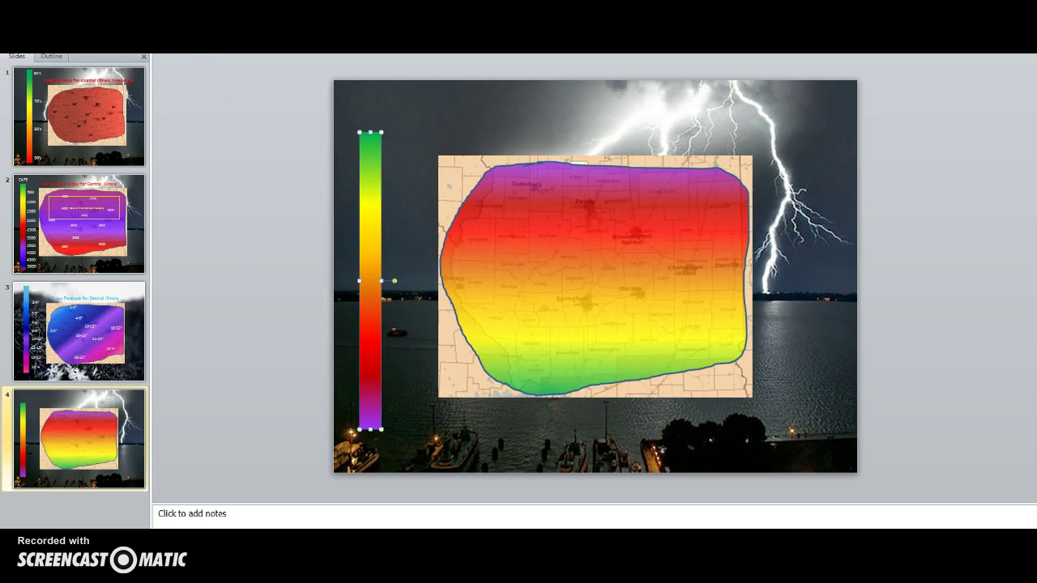
{"action": "mouse_move", "coordinate": [390, 142]}
{"action": "left_mouse_down"}
{"action": "mouse_move", "coordinate": [426, 162]}
{"action": "mouse_move", "coordinate": [469, 162]}
{"action": "mouse_move", "coordinate": [418, 149]}
{"action": "left_mouse_up"}
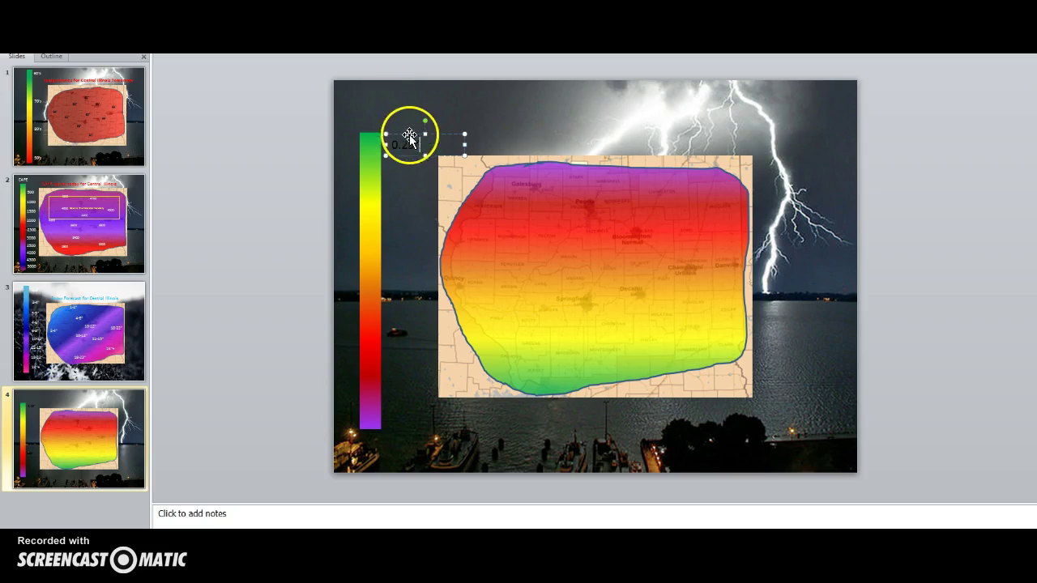
{"action": "left_click_drag", "start_coordinate": [417, 143], "coordinate": [391, 144]}
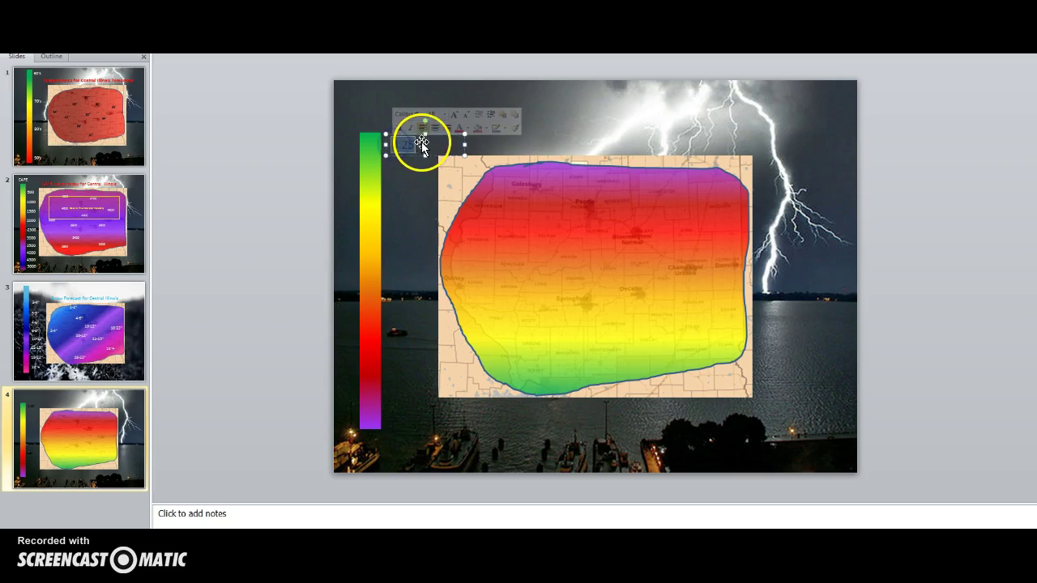
{"action": "left_click", "coordinate": [276, 52]}
{"action": "left_click", "coordinate": [261, 52]}
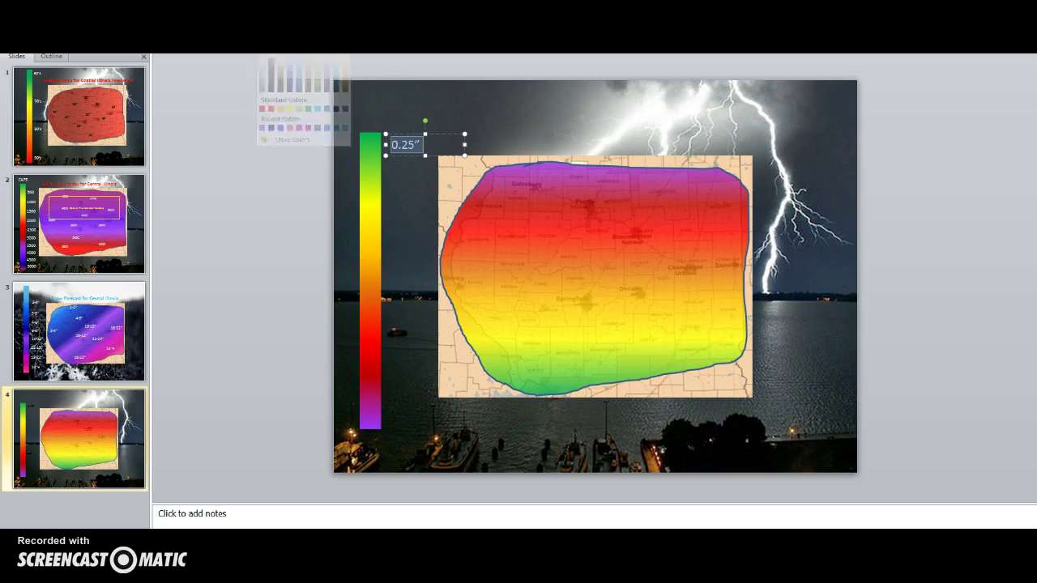
{"action": "left_click", "coordinate": [233, 52]}
{"action": "left_click", "coordinate": [217, 118]}
- Add a white 0.50″ label in 24 pt text beside the yellow part of the scale bar
{"action": "left_click", "coordinate": [399, 175]}
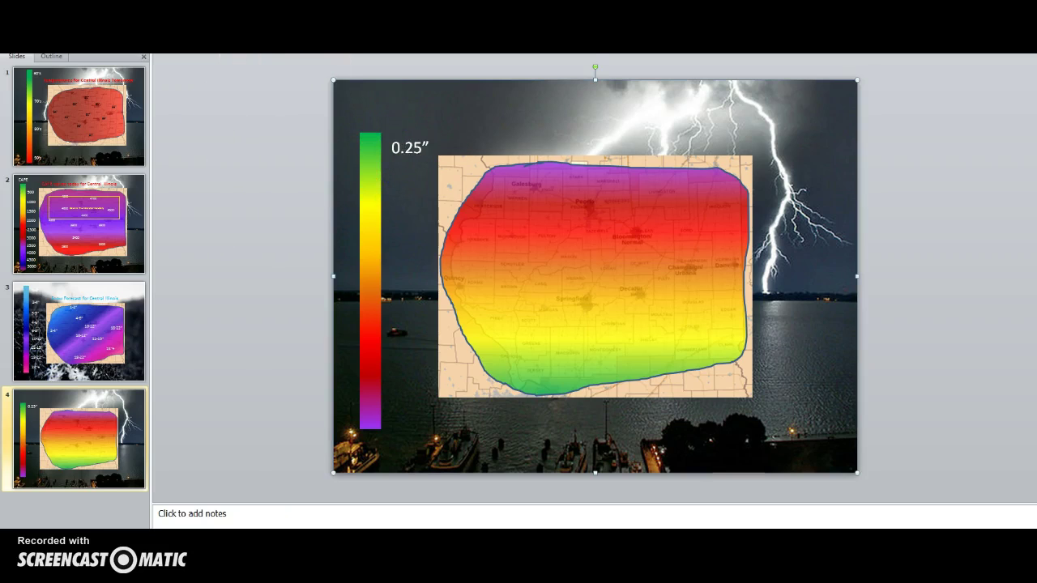
{"action": "left_click_drag", "start_coordinate": [387, 186], "coordinate": [439, 207]}
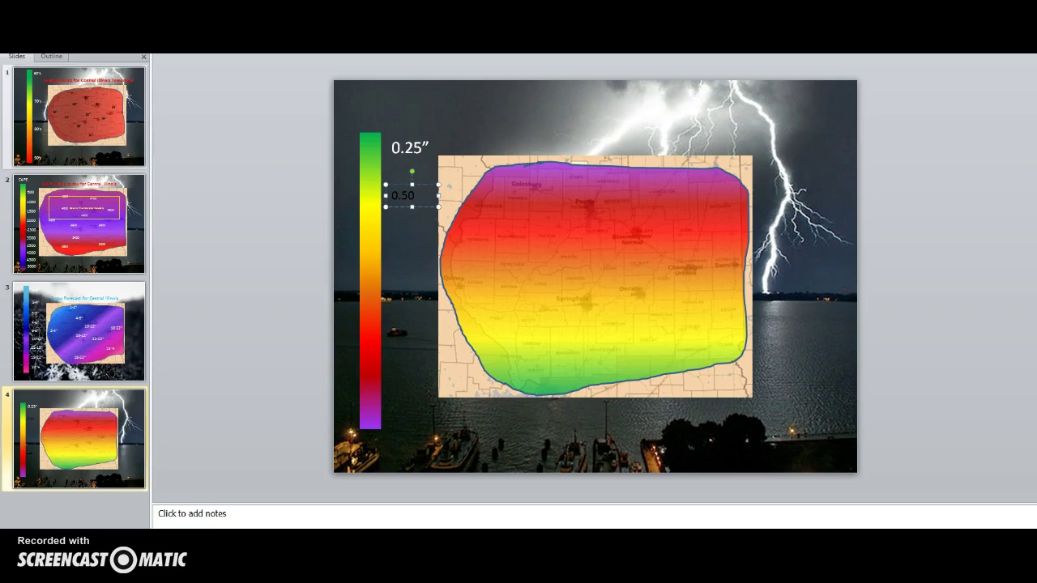
{"action": "left_click", "coordinate": [236, 53]}
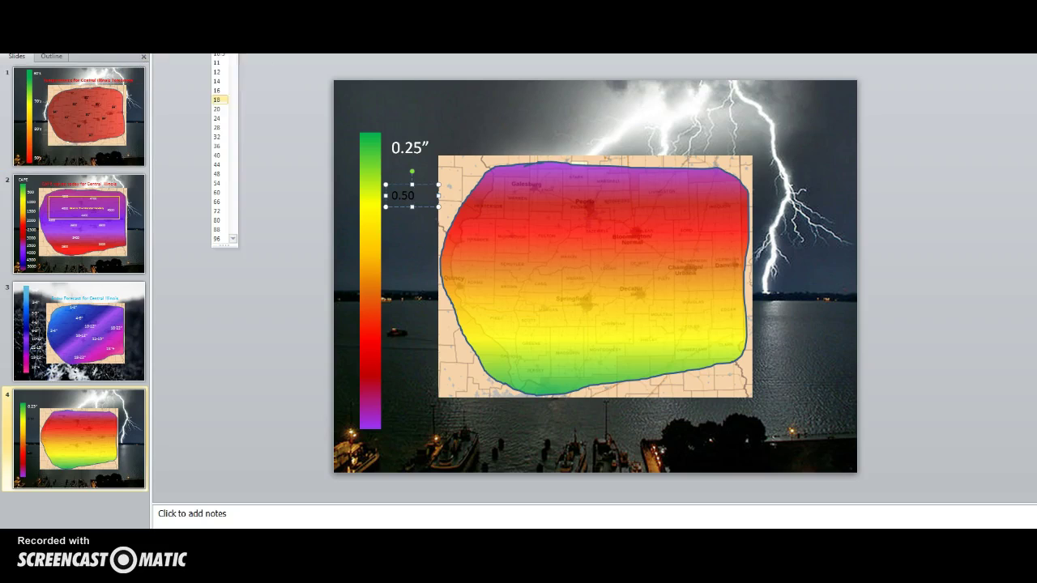
{"action": "left_click", "coordinate": [219, 122]}
{"action": "left_click_drag", "start_coordinate": [415, 196], "coordinate": [308, 198]}
{"action": "left_click", "coordinate": [219, 108]}
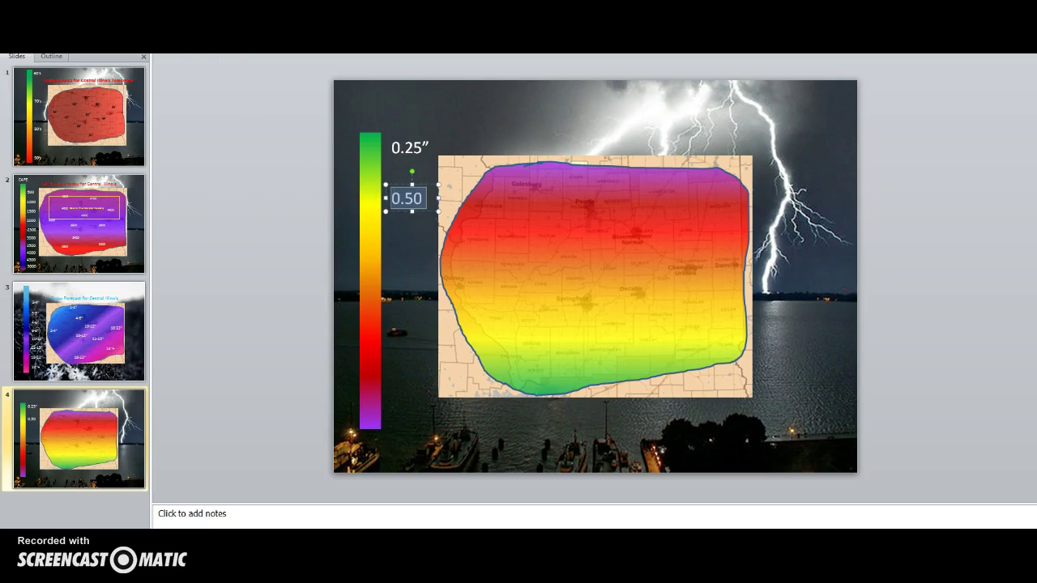
{"action": "left_click", "coordinate": [425, 199]}
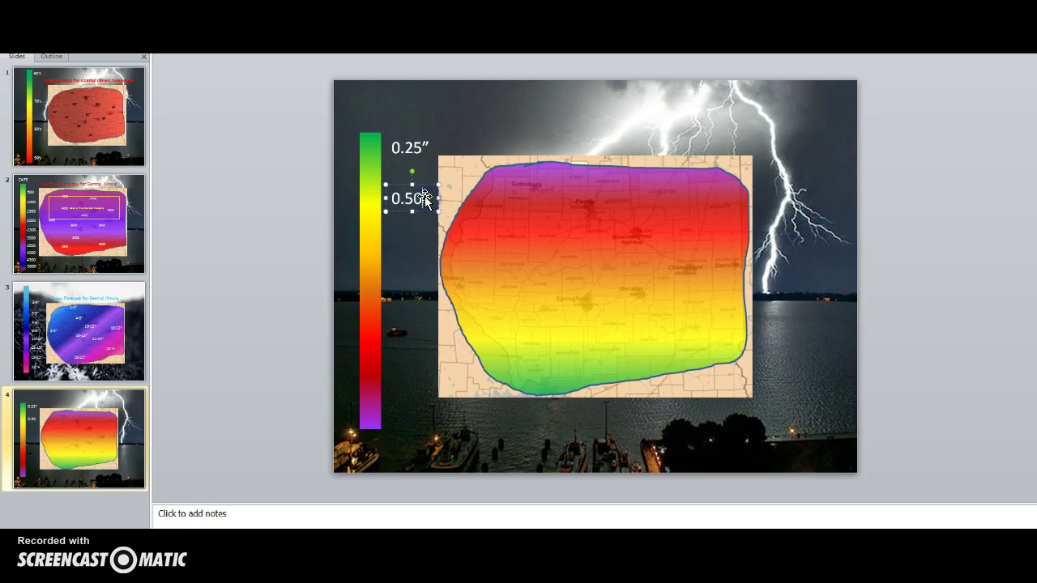
{"action": "key", "text": "BackSpace"}
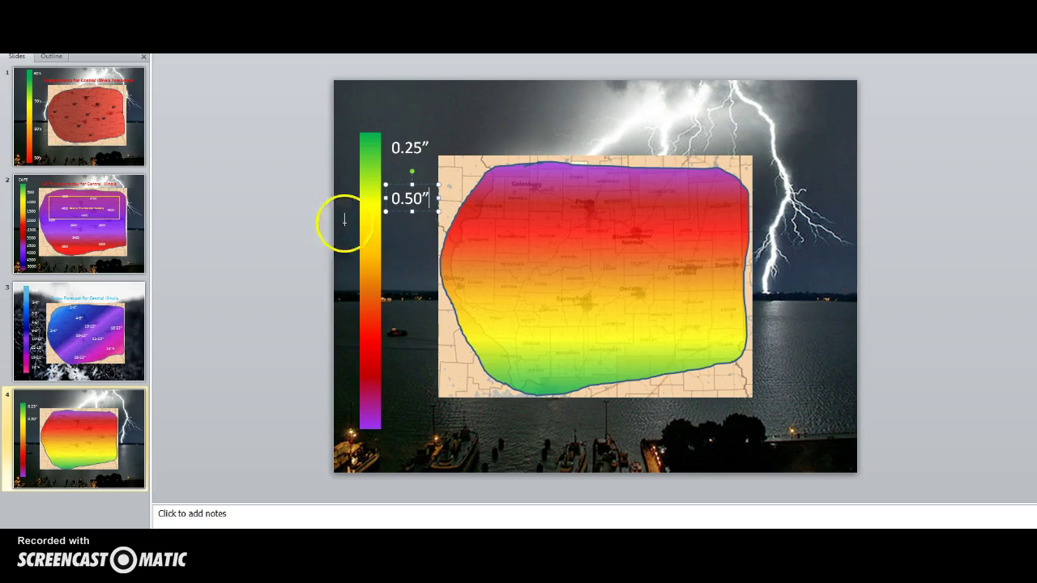
- Add a white 0.75″ label in 24 pt text below the 0.50″ label on the scale
{"action": "left_click_drag", "start_coordinate": [384, 236], "coordinate": [454, 268]}
{"action": "type", "text": "0."}
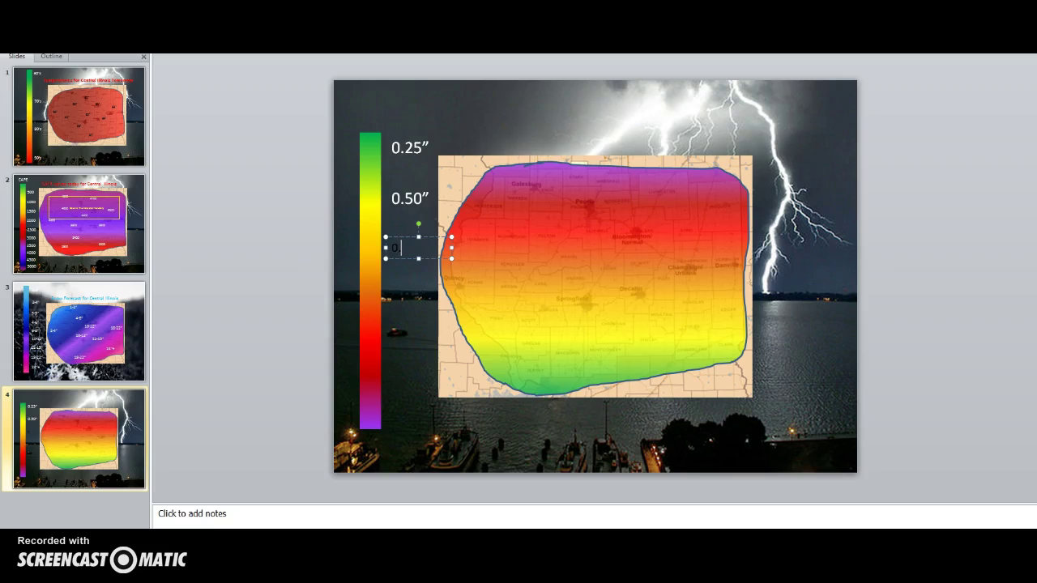
{"action": "type", "text": "75\""}
{"action": "left_click_drag", "start_coordinate": [412, 248], "coordinate": [360, 251]}
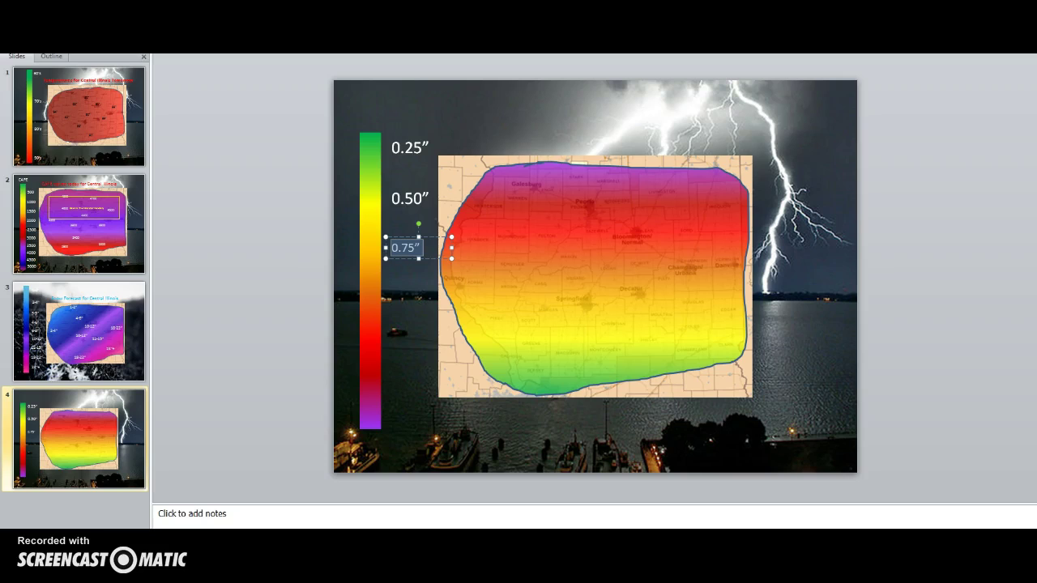
{"action": "left_click", "coordinate": [234, 46]}
{"action": "left_click", "coordinate": [218, 118]}
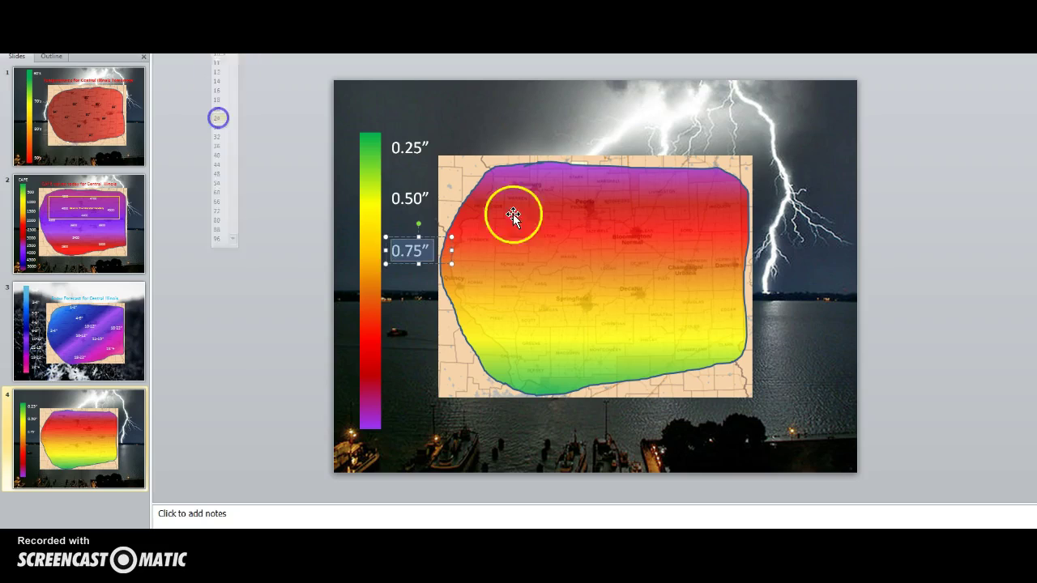
{"action": "left_click", "coordinate": [402, 253]}
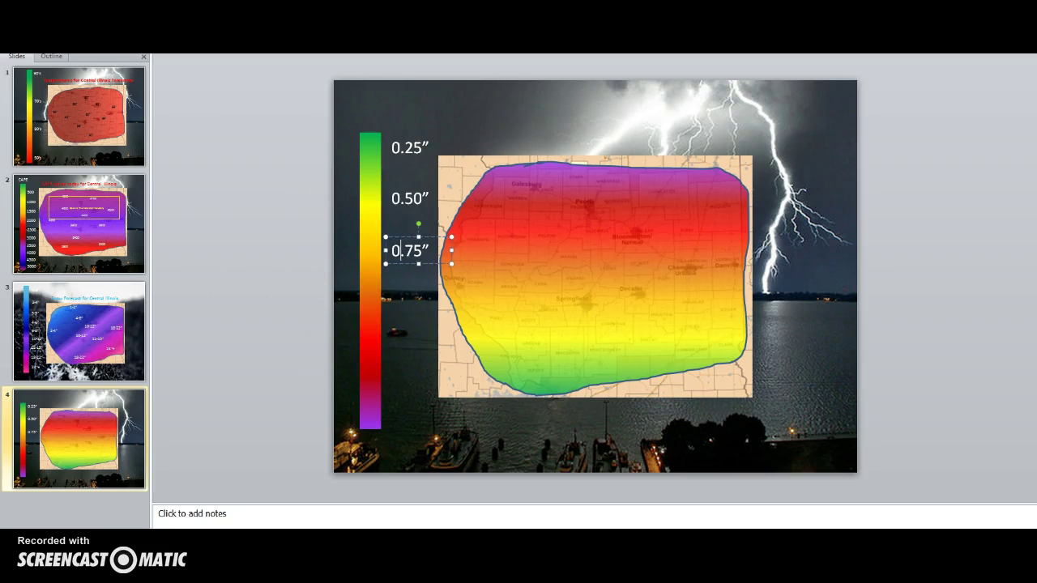
- Add a white 1″ label in 24 pt text below the 0.75″ label on the scale
{"action": "left_click_drag", "start_coordinate": [386, 286], "coordinate": [451, 317]}
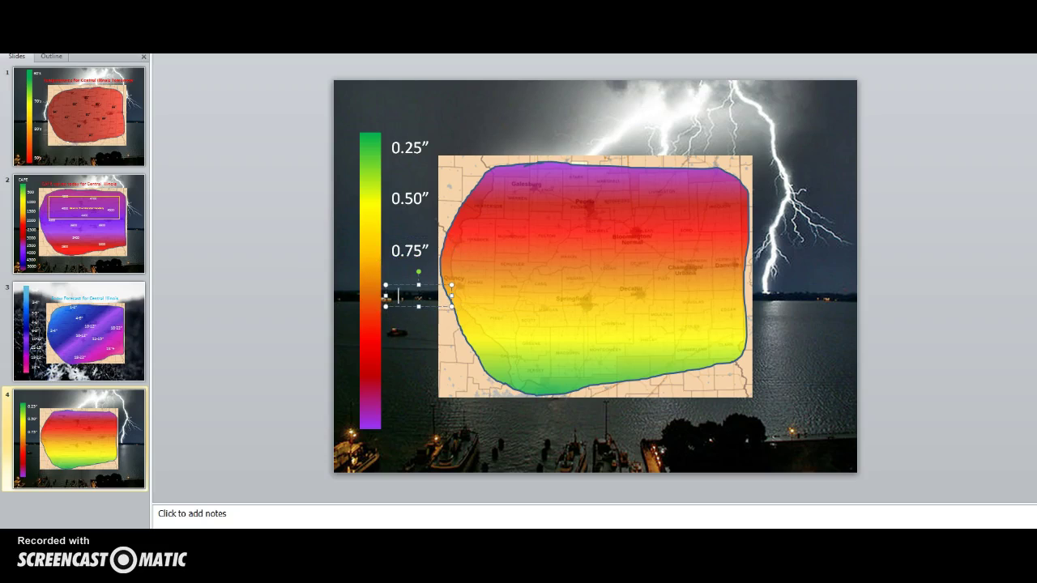
{"action": "left_click_drag", "start_coordinate": [406, 295], "coordinate": [277, 281]}
{"action": "left_click", "coordinate": [218, 111]}
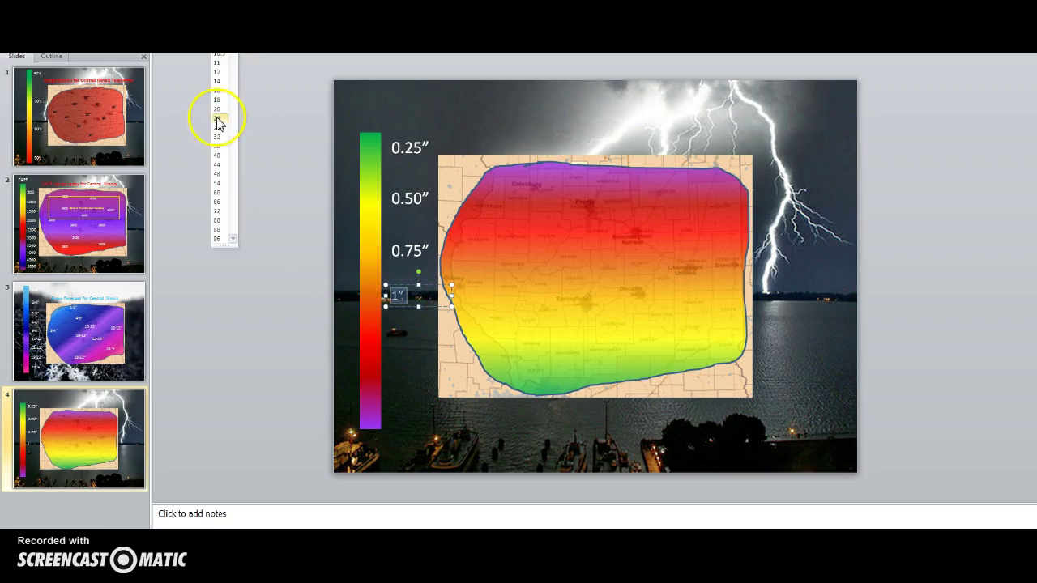
- Add a white 1.25″ label in 24 pt text below the 1″ label on the scale
{"action": "left_click", "coordinate": [414, 336]}
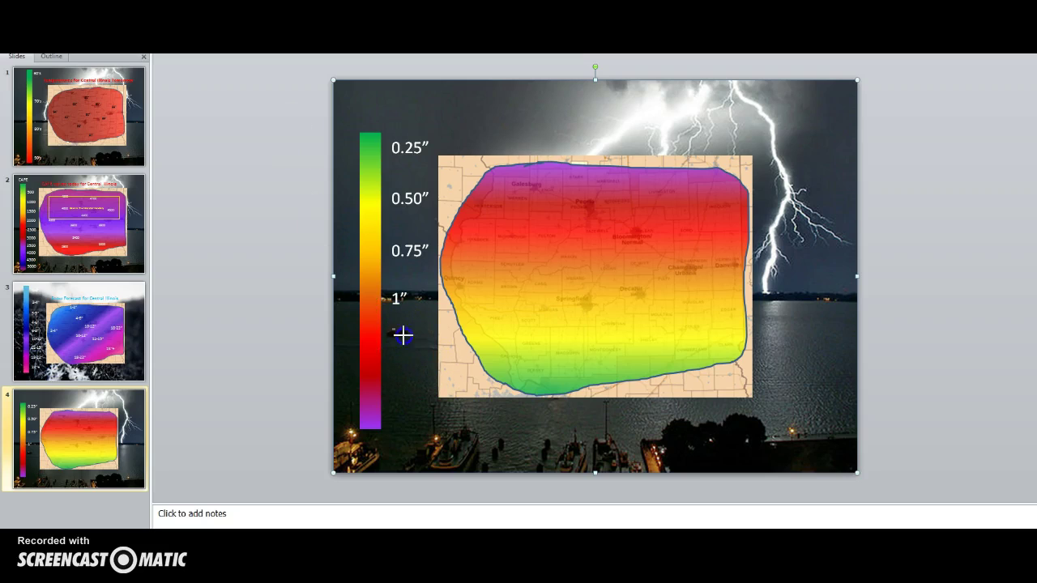
{"action": "left_click_drag", "start_coordinate": [449, 354], "coordinate": [451, 357]}
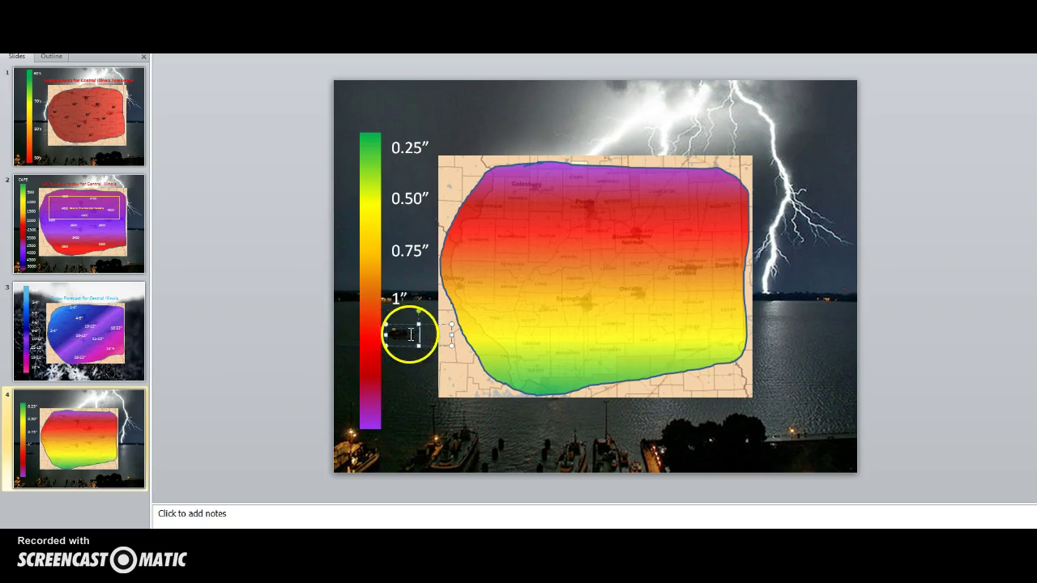
{"action": "left_click_drag", "start_coordinate": [417, 335], "coordinate": [326, 334]}
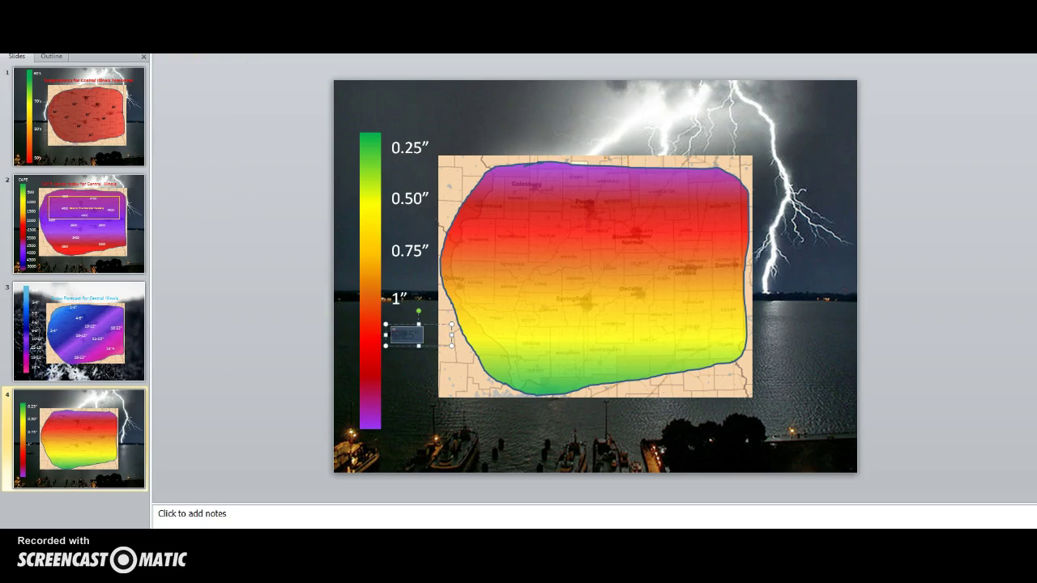
{"action": "left_click", "coordinate": [233, 47]}
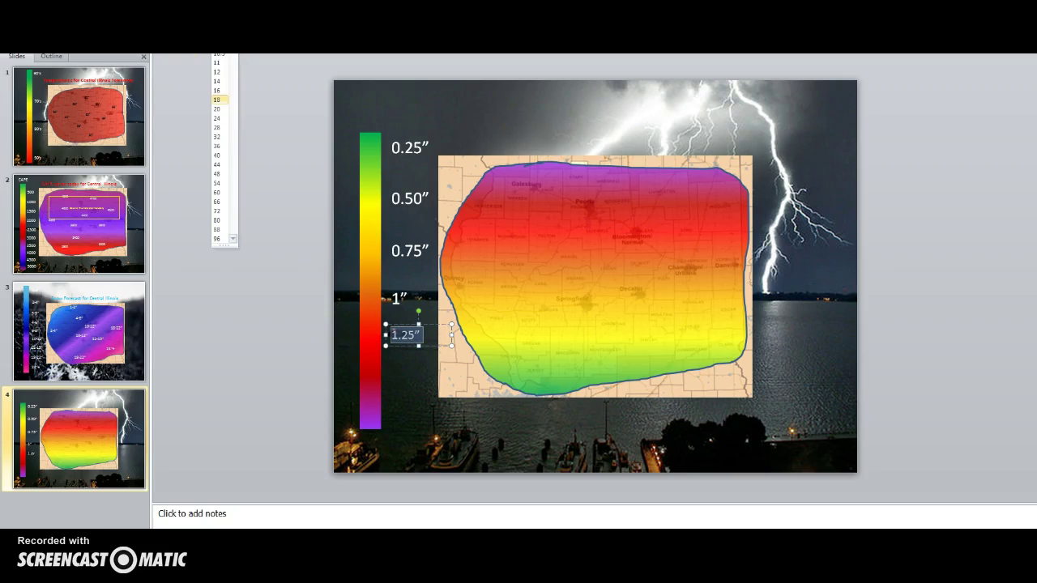
{"action": "left_click", "coordinate": [219, 117]}
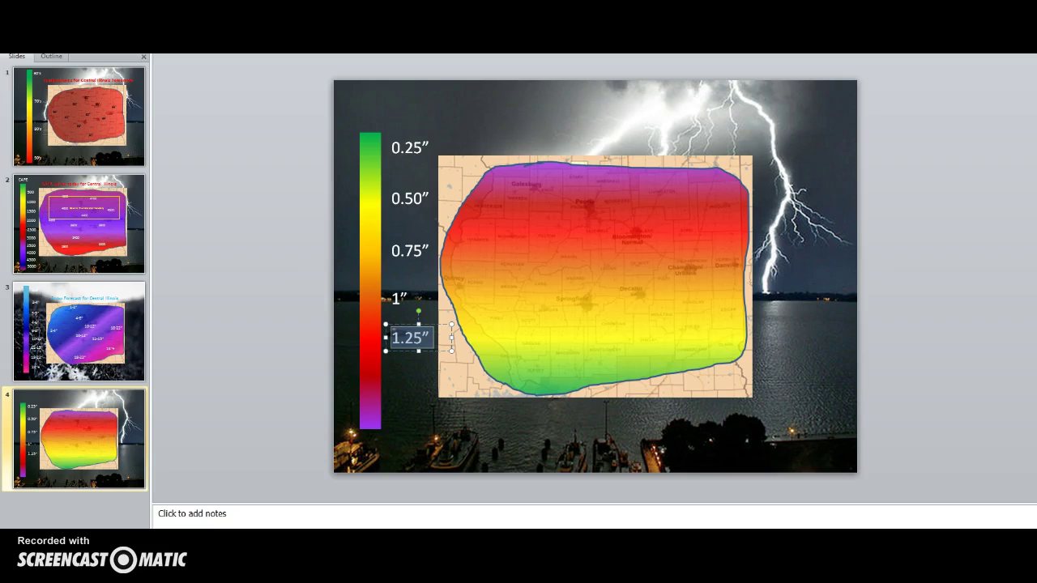
- Add a white 1.50″ label in 24 pt text below the 1.25″ label on the scale
{"action": "left_click", "coordinate": [388, 367]}
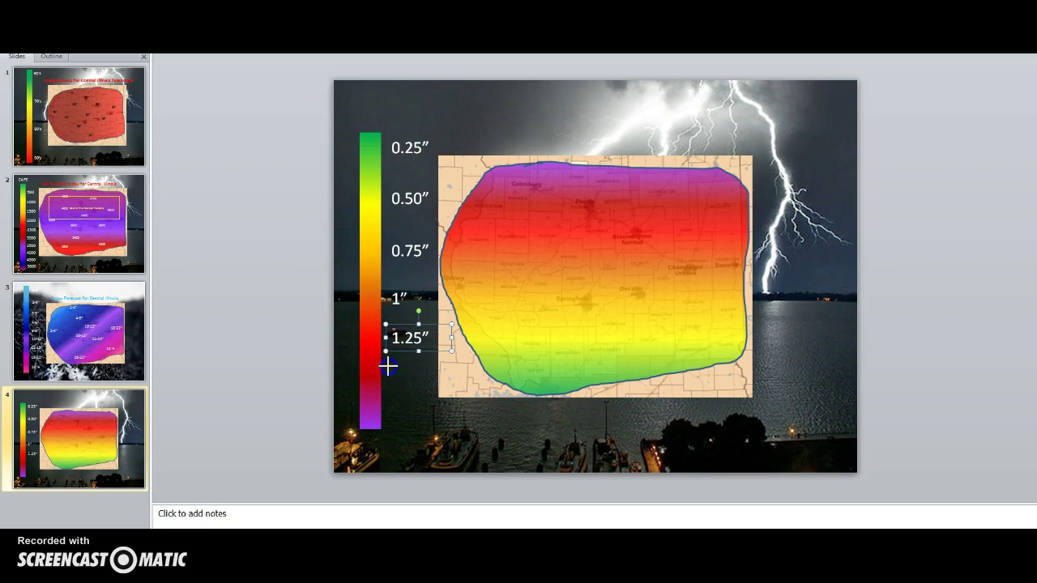
{"action": "left_click_drag", "start_coordinate": [460, 397], "coordinate": [460, 400]}
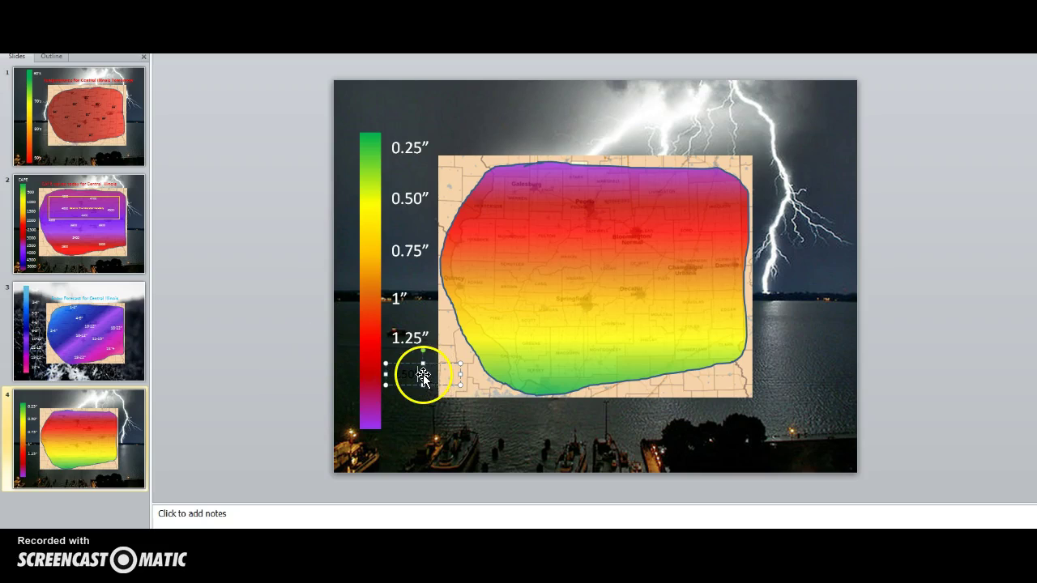
{"action": "type", "text": "\""}
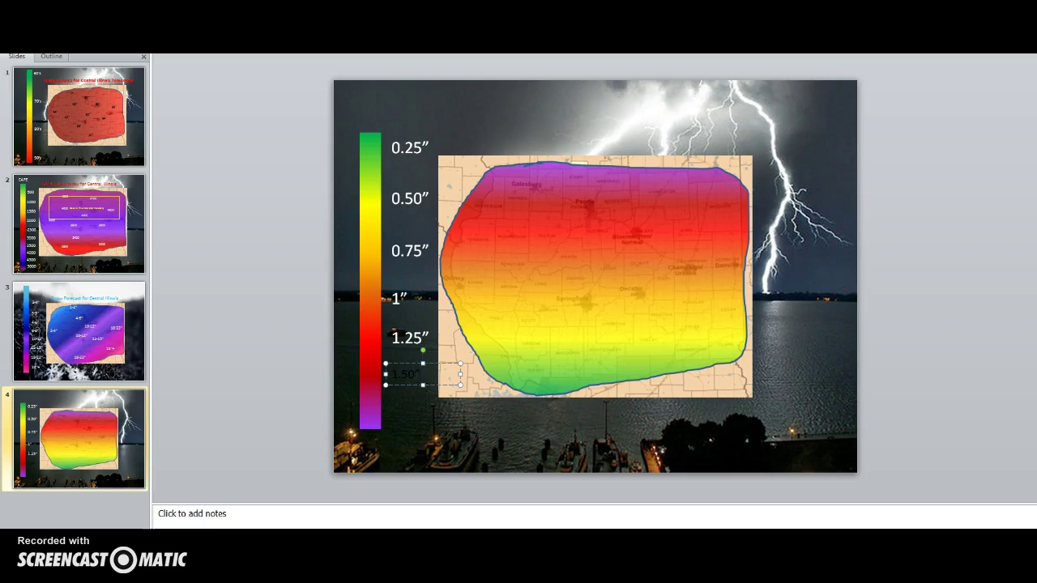
{"action": "left_click", "coordinate": [410, 373]}
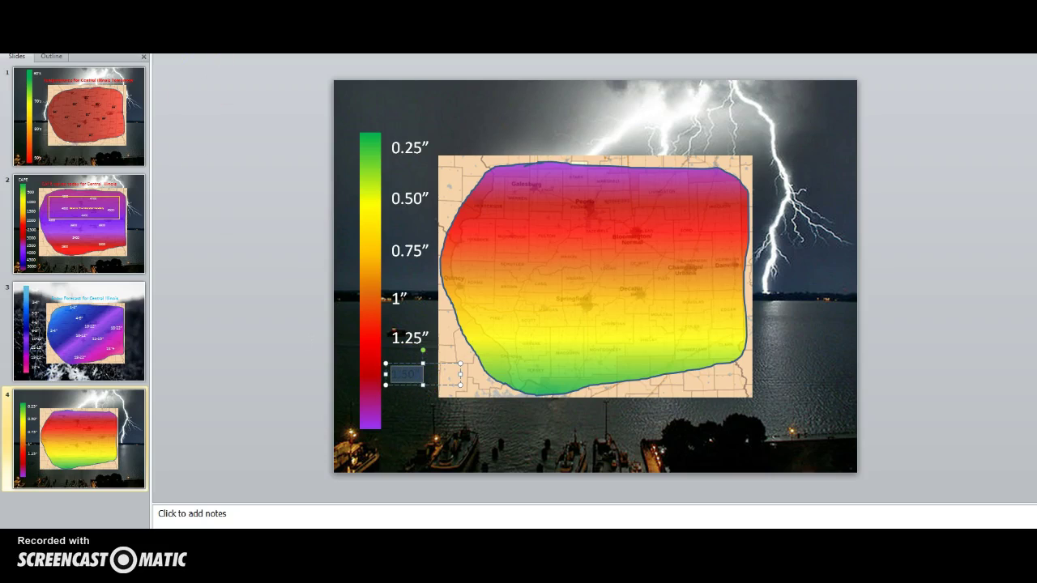
{"action": "left_click", "coordinate": [237, 53]}
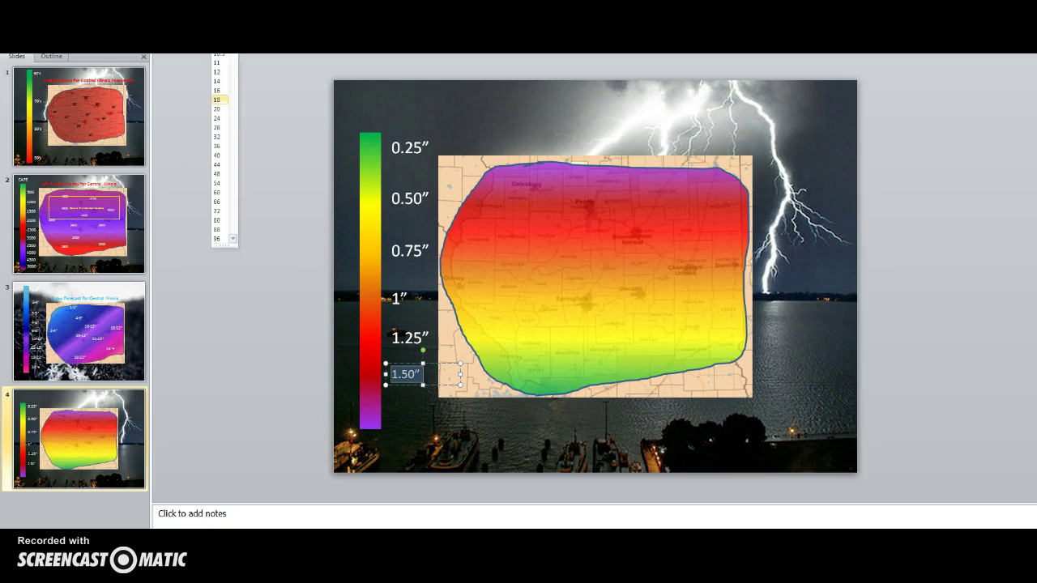
{"action": "left_click", "coordinate": [216, 115]}
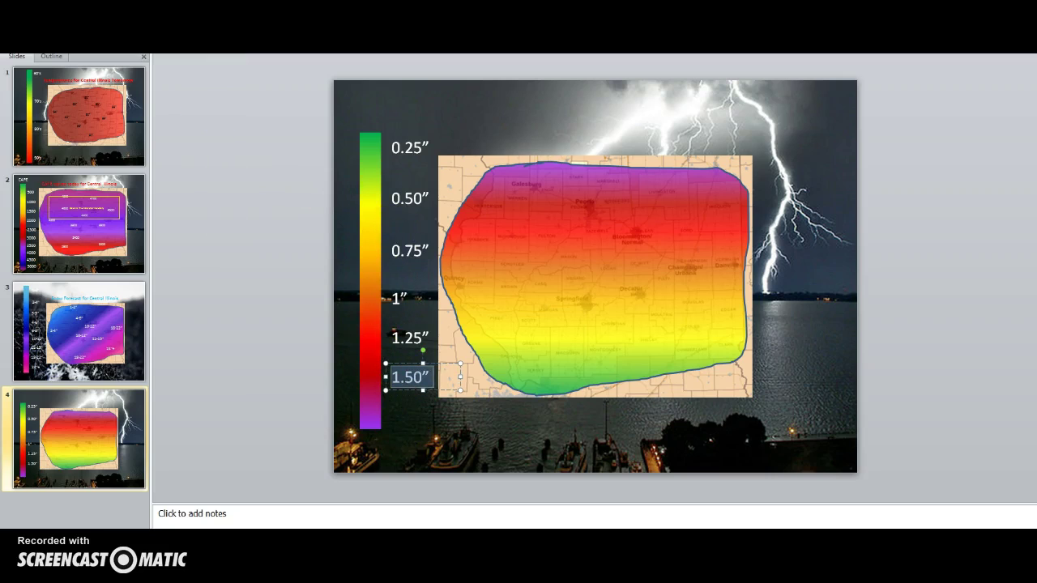
- Lengthen the scale bar downward and adjust its gradient stops, with yellow at 20% and a magenta-purple end stop at 100%
{"action": "left_click", "coordinate": [365, 426]}
{"action": "left_click_drag", "start_coordinate": [370, 428], "coordinate": [364, 457]}
{"action": "right_click", "coordinate": [364, 453]}
{"action": "left_click", "coordinate": [398, 435]}
{"action": "left_click_drag", "start_coordinate": [615, 302], "coordinate": [511, 301]}
{"action": "left_click", "coordinate": [608, 302]}
{"action": "left_click", "coordinate": [543, 301]}
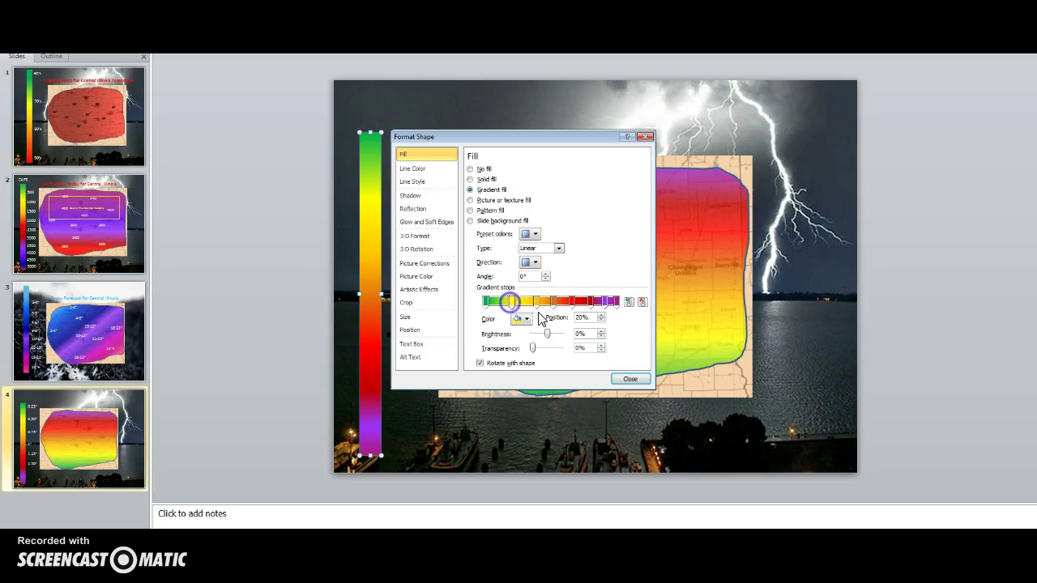
{"action": "left_click", "coordinate": [617, 302]}
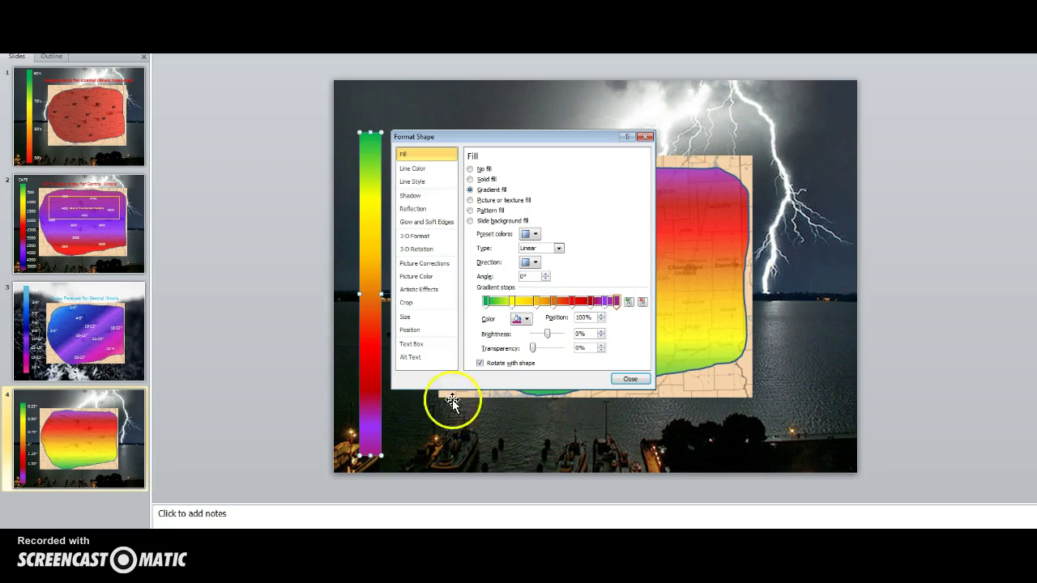
{"action": "left_click", "coordinate": [629, 379]}
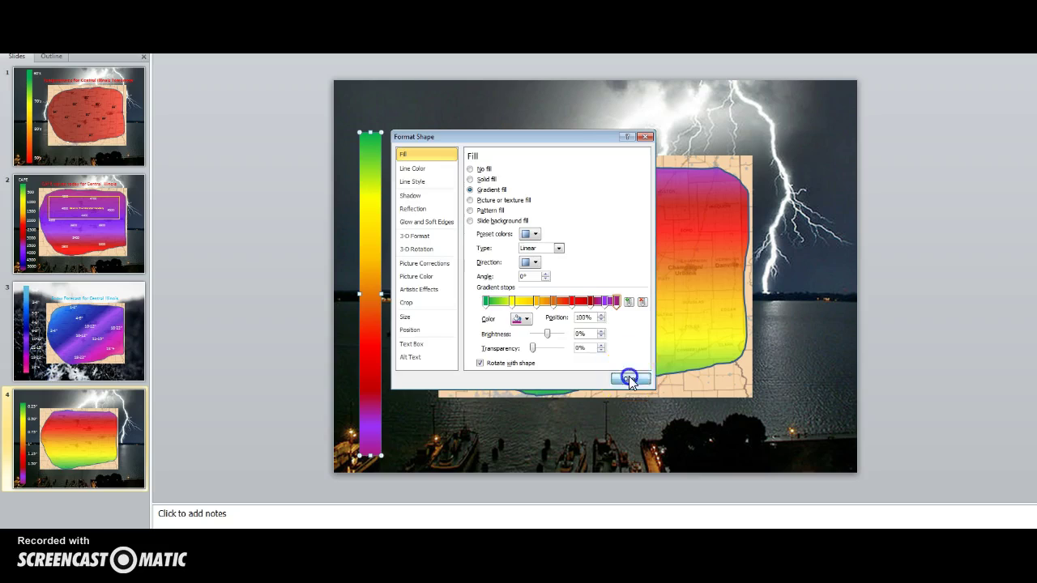
- Add a white 1.75″ label in 24 pt text below the 1.50″ label on the scale and nudge it slightly upward
{"action": "left_click", "coordinate": [427, 368]}
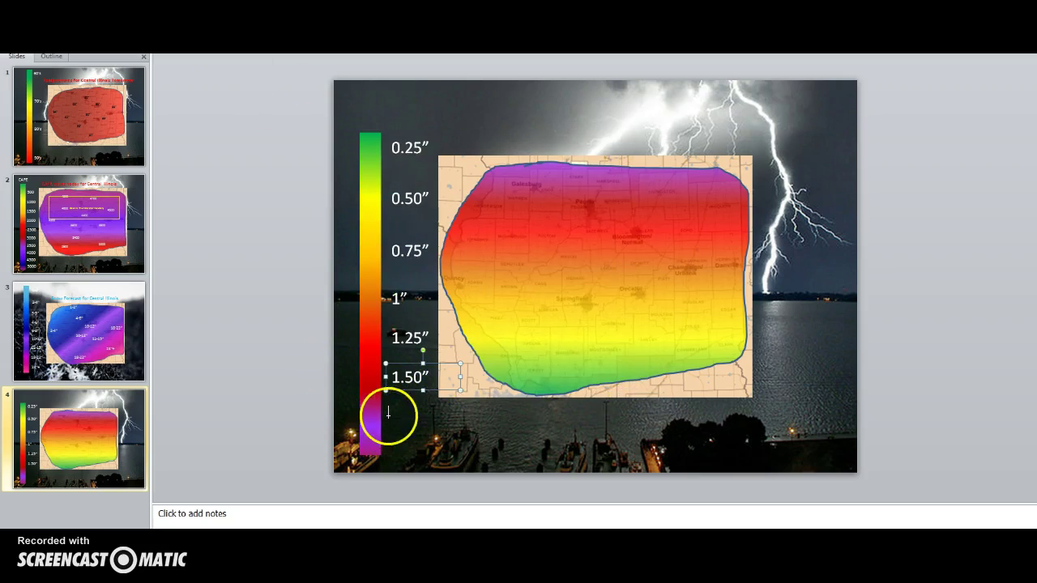
{"action": "left_click_drag", "start_coordinate": [386, 406], "coordinate": [436, 441]}
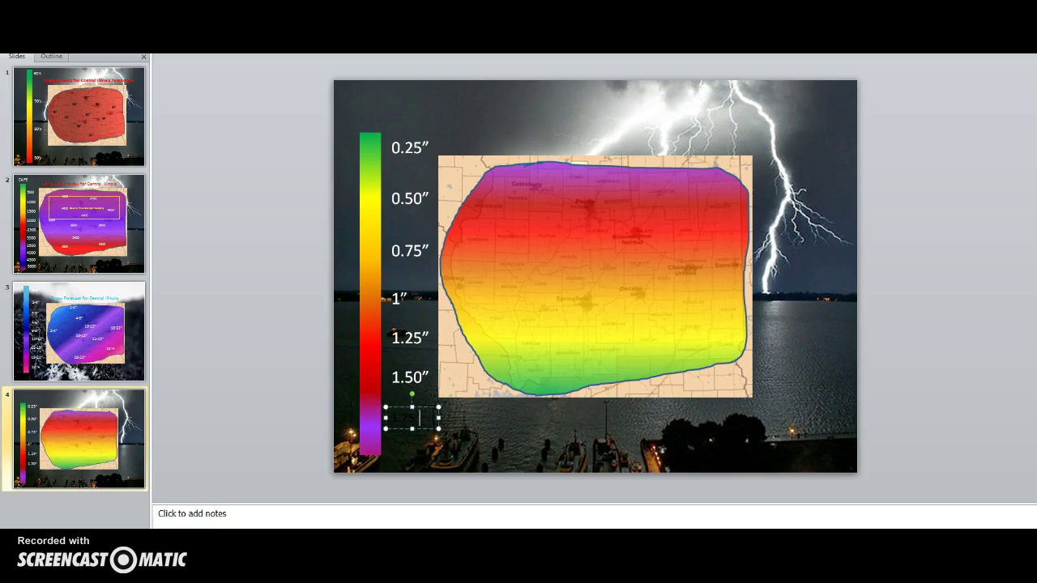
{"action": "left_click_drag", "start_coordinate": [422, 415], "coordinate": [270, 423]}
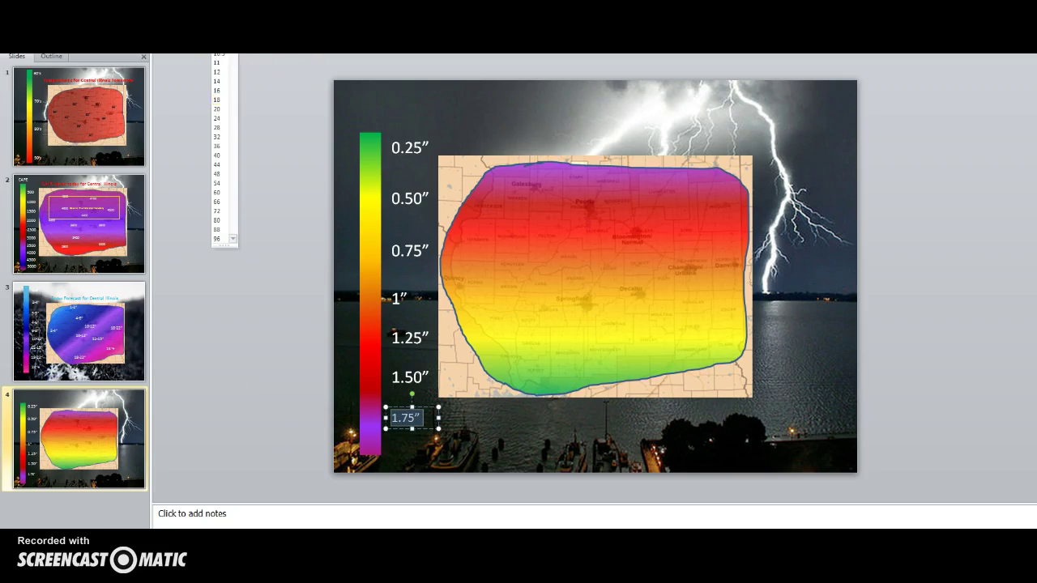
{"action": "left_click", "coordinate": [224, 112]}
{"action": "left_click", "coordinate": [412, 420]}
{"action": "left_click_drag", "start_coordinate": [431, 419], "coordinate": [431, 413]}
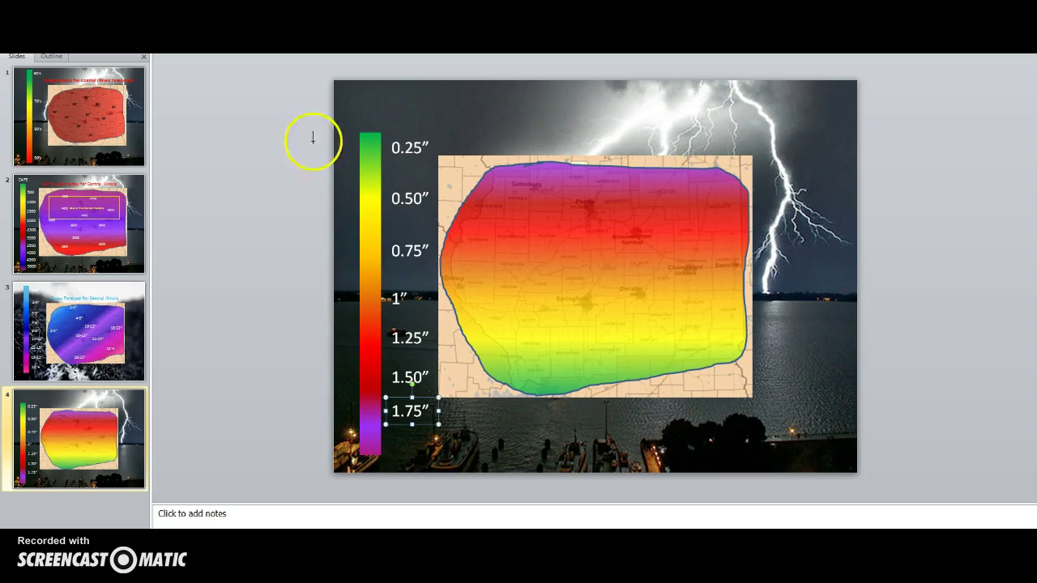
- Add a white 2″ label in 24 pt text below the 1.75″ label and move it up beside the scale bar's lower end
{"action": "left_click_drag", "start_coordinate": [395, 439], "coordinate": [457, 459]}
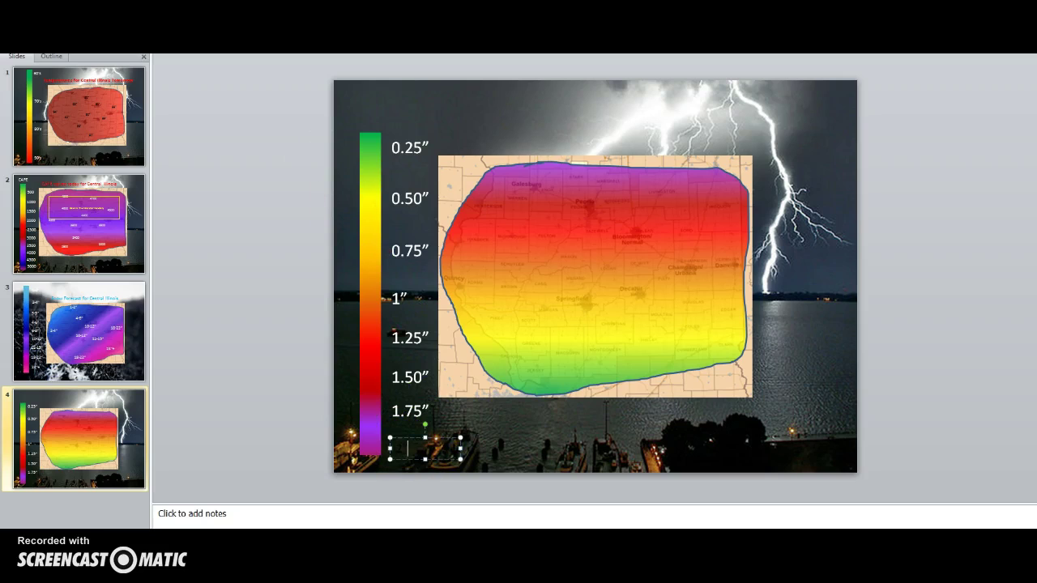
{"action": "left_click_drag", "start_coordinate": [409, 451], "coordinate": [301, 447]}
{"action": "left_click", "coordinate": [233, 13]}
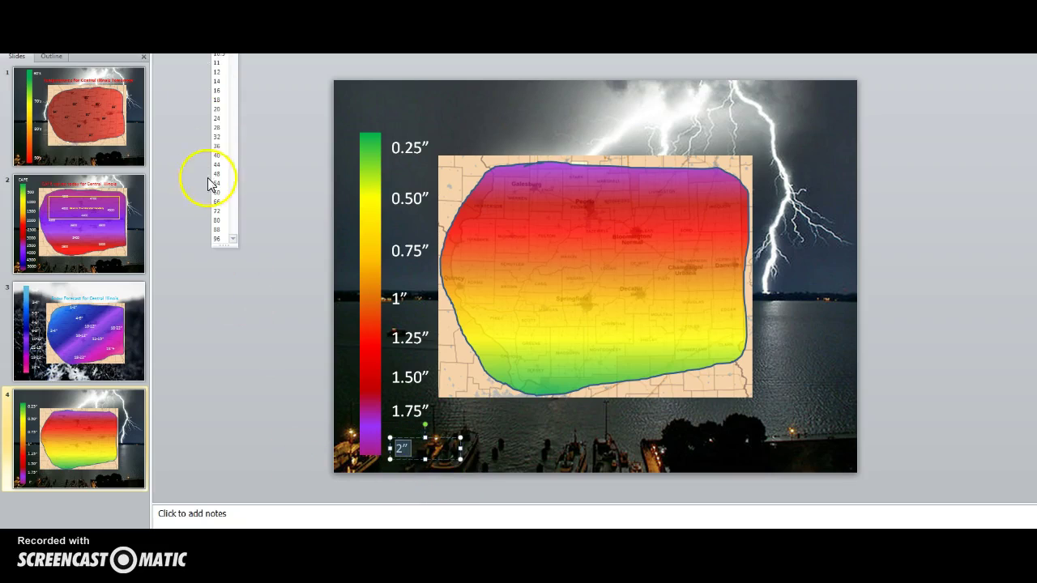
{"action": "left_click", "coordinate": [218, 122]}
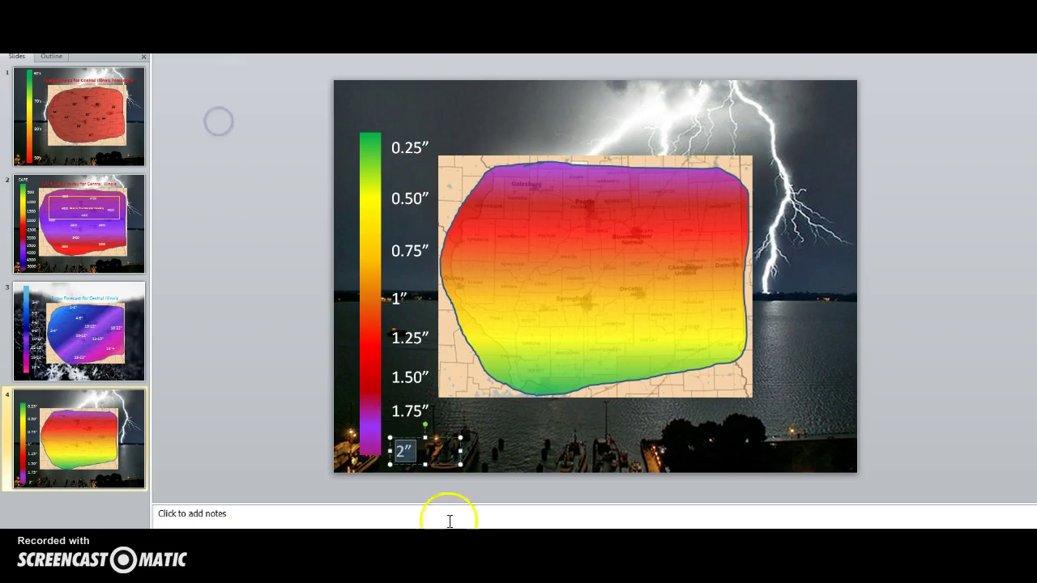
{"action": "left_click", "coordinate": [484, 455]}
{"action": "left_click", "coordinate": [406, 444]}
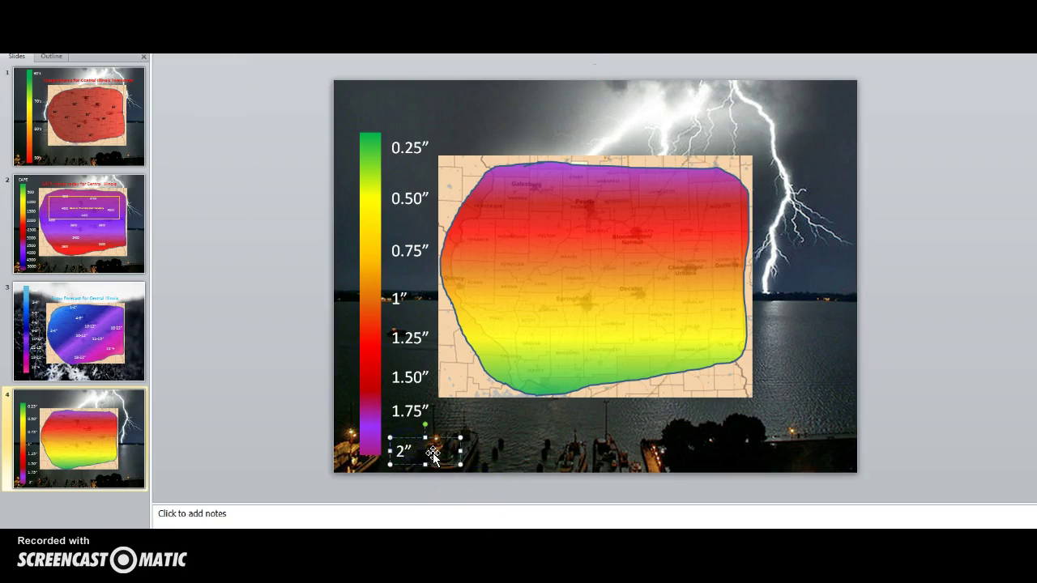
{"action": "left_click_drag", "start_coordinate": [434, 451], "coordinate": [433, 442]}
{"action": "left_click", "coordinate": [410, 443]}
{"action": "left_click", "coordinate": [496, 485]}
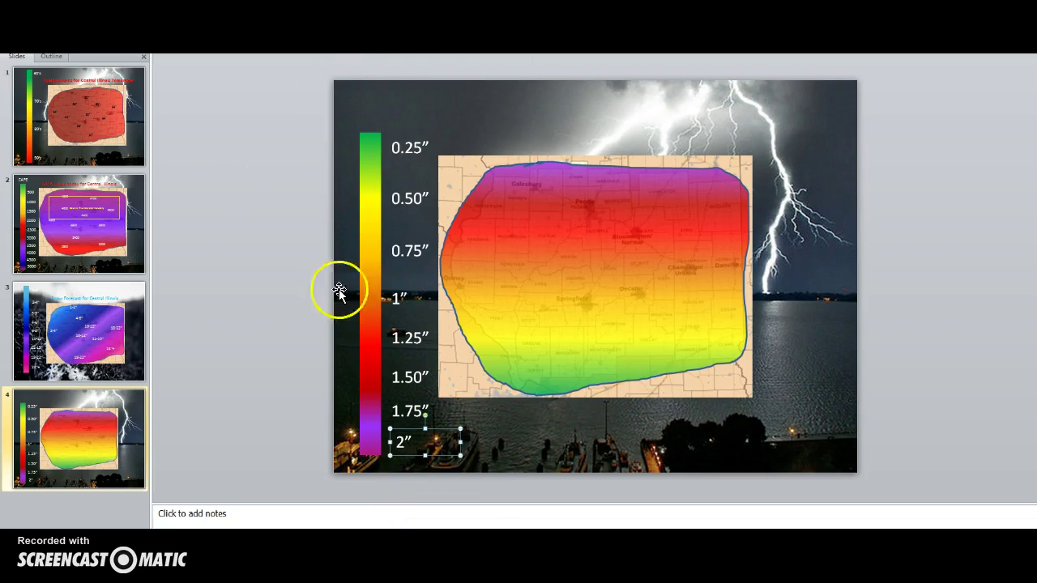